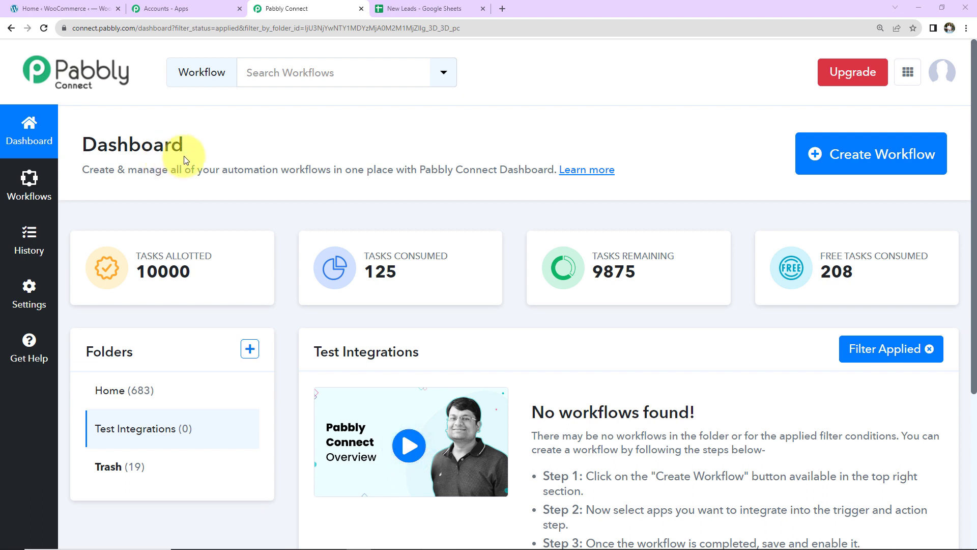
# Step: Create a new workflow named 'Send Individual Email using Pabbly Email Marketing…' from the pasted name
pyautogui.click(844, 165)
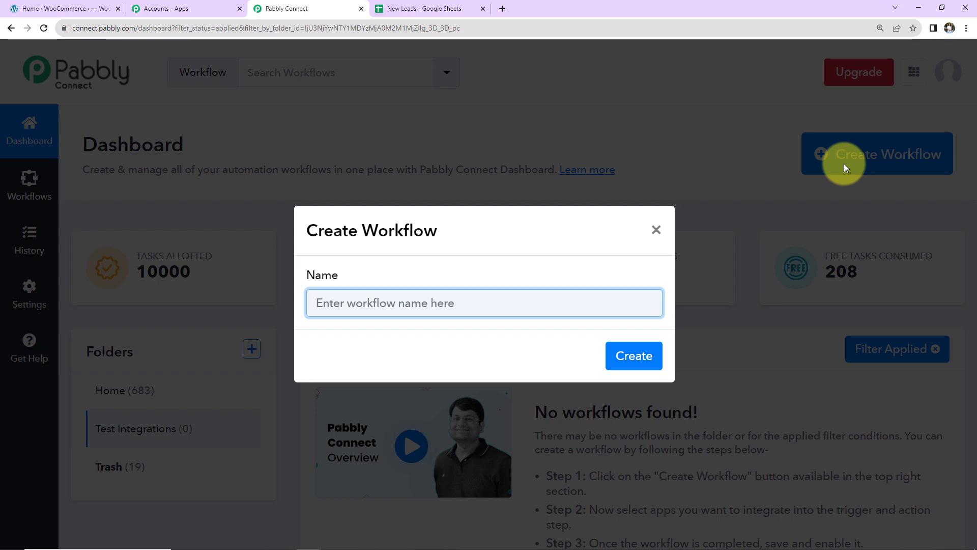
pyautogui.hotkey('ctrl', 'v')
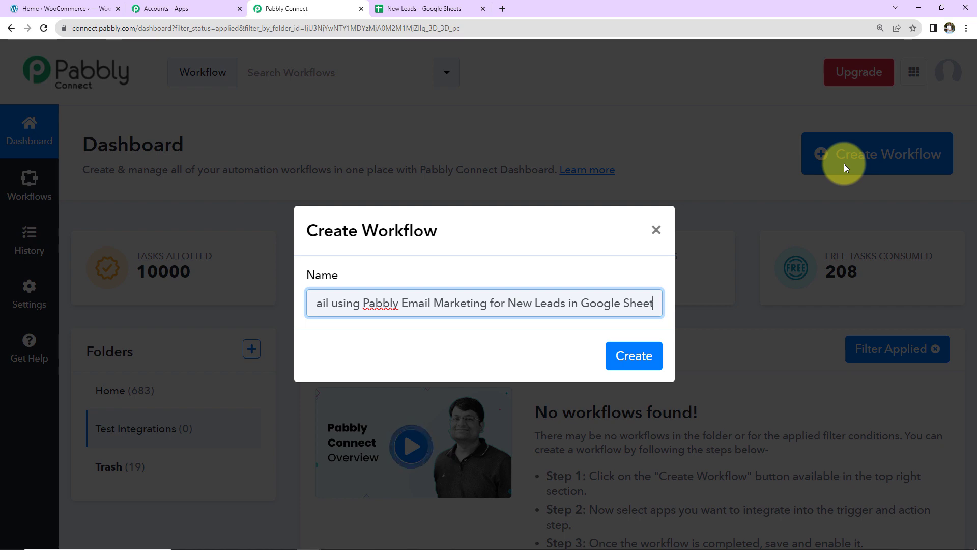
pyautogui.click(634, 356)
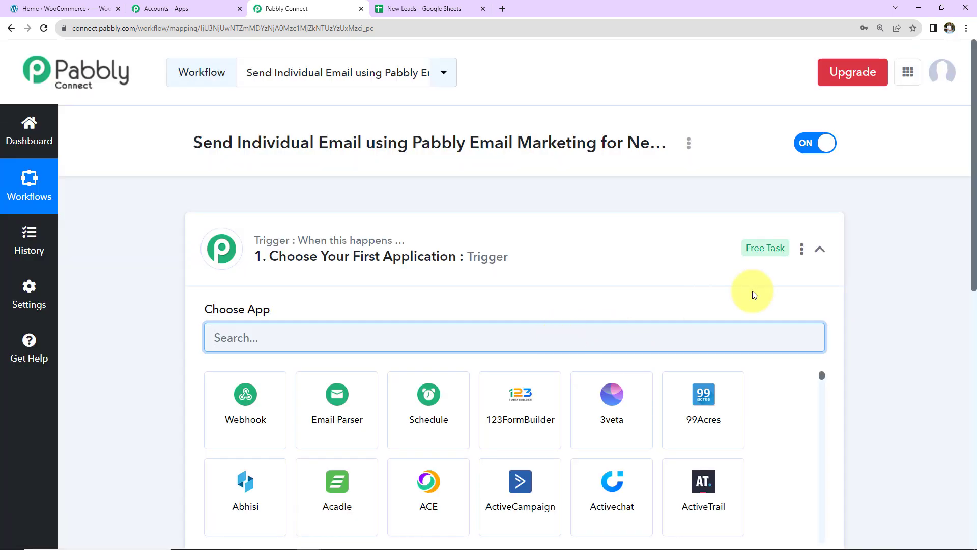
# Step: Search the trigger apps for 'google s' and choose Google Sheets
pyautogui.click(819, 249)
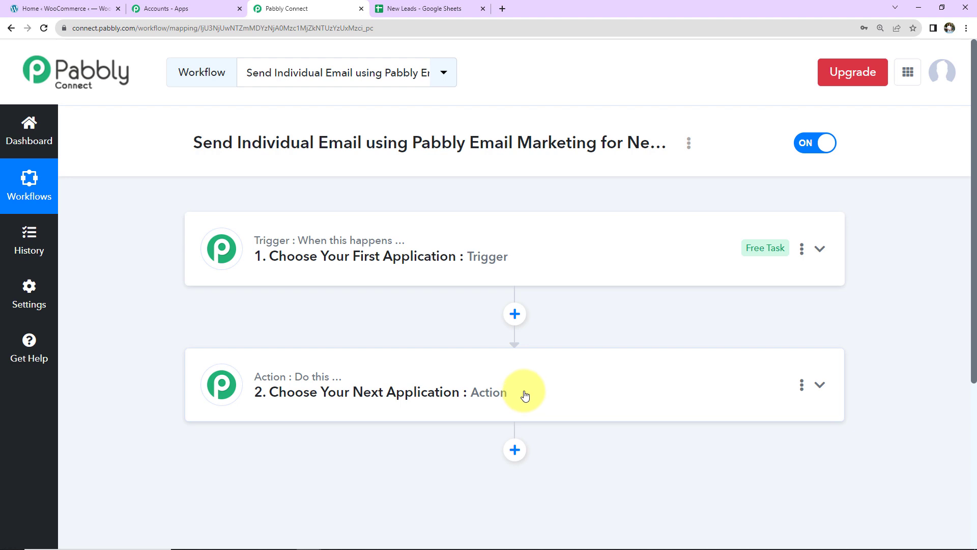
pyautogui.click(531, 257)
pyautogui.click(489, 338)
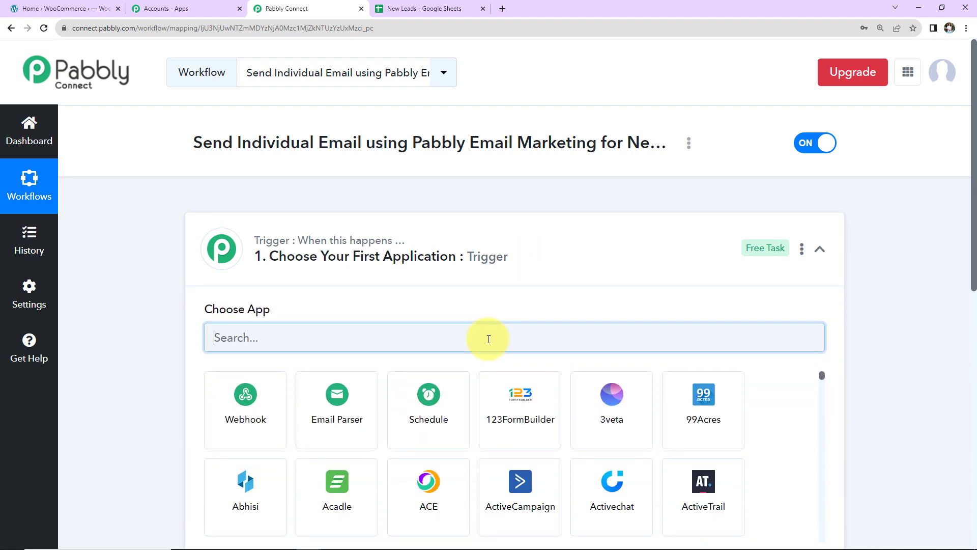
pyautogui.write('goo')
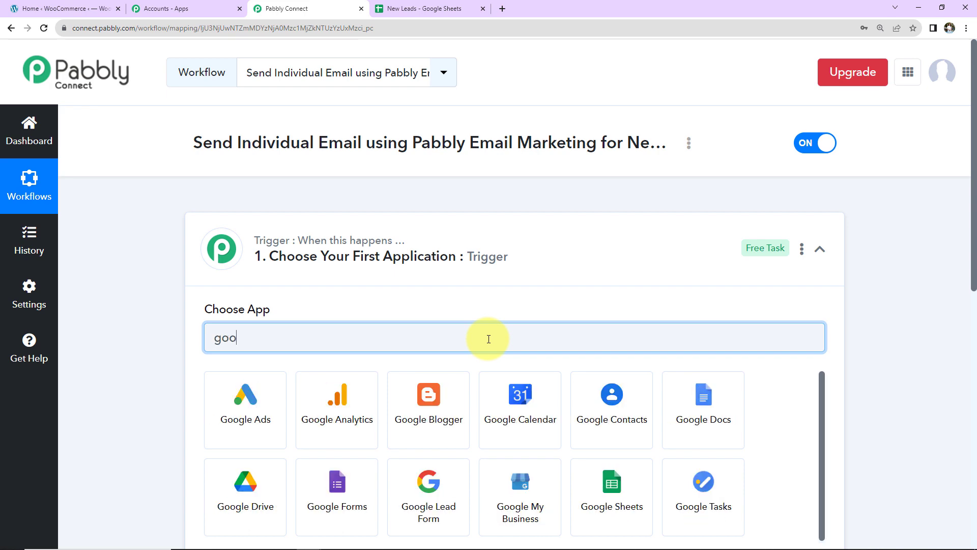
pyautogui.write('gle s')
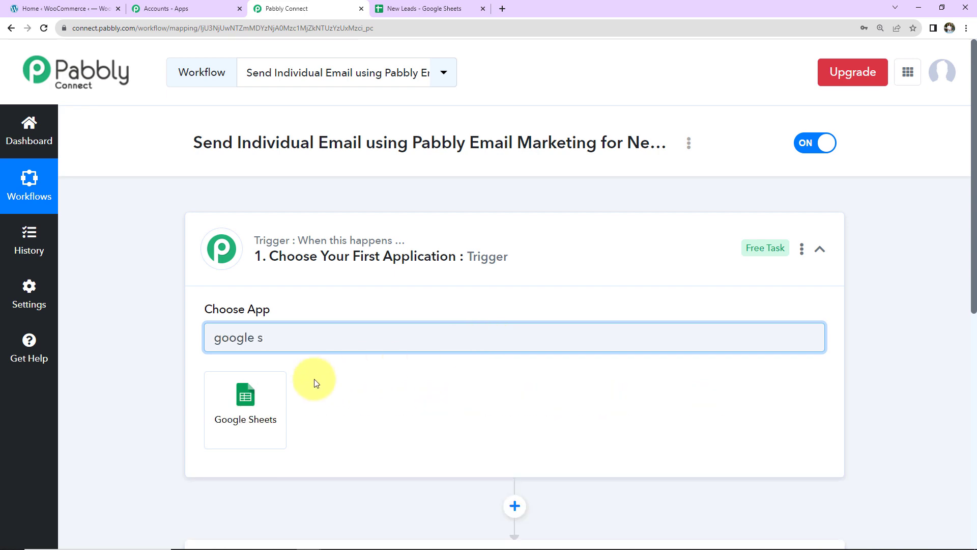
pyautogui.click(262, 402)
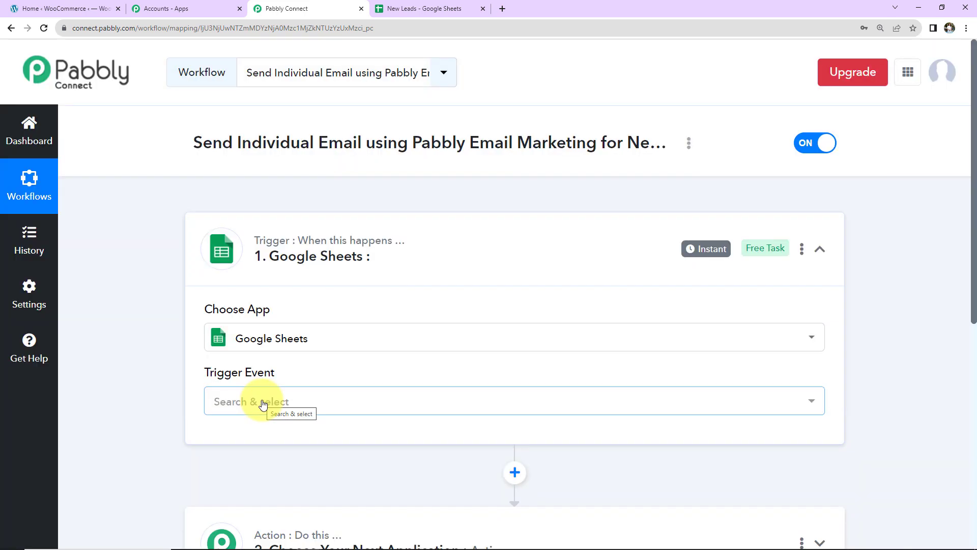
# Step: Set the trigger event to New or Updated Spreadsheet Row and copy its webhook URL
pyautogui.click(262, 402)
pyautogui.click(255, 470)
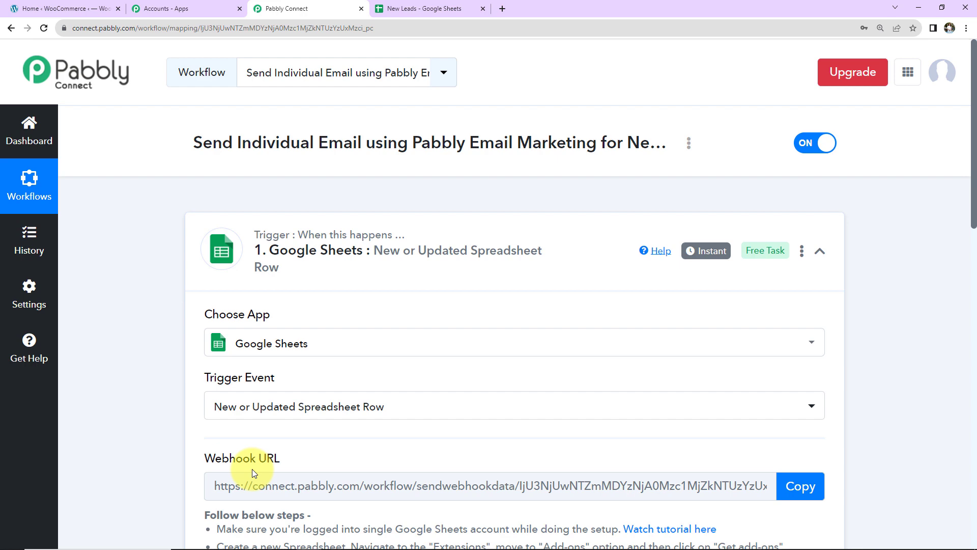
pyautogui.scroll(-5, 354, 383)
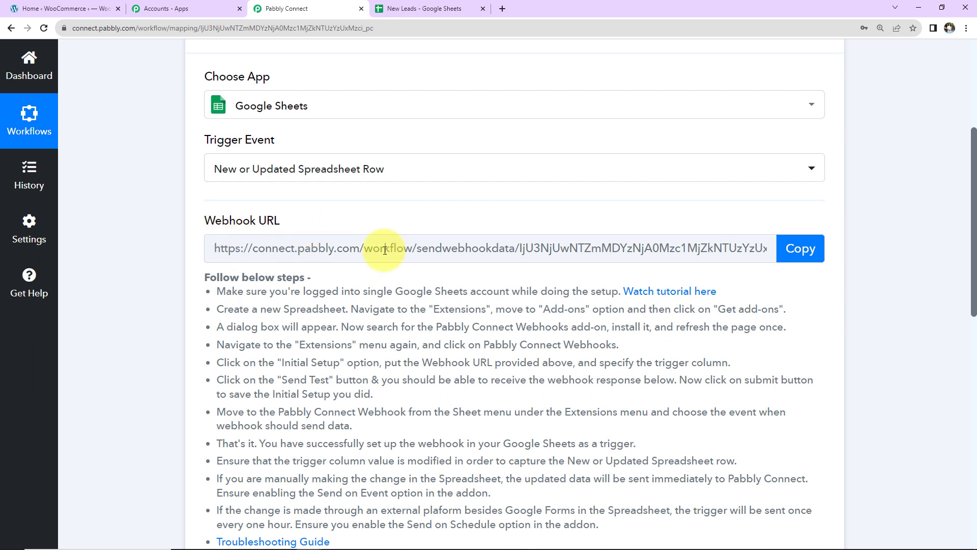
pyautogui.click(800, 250)
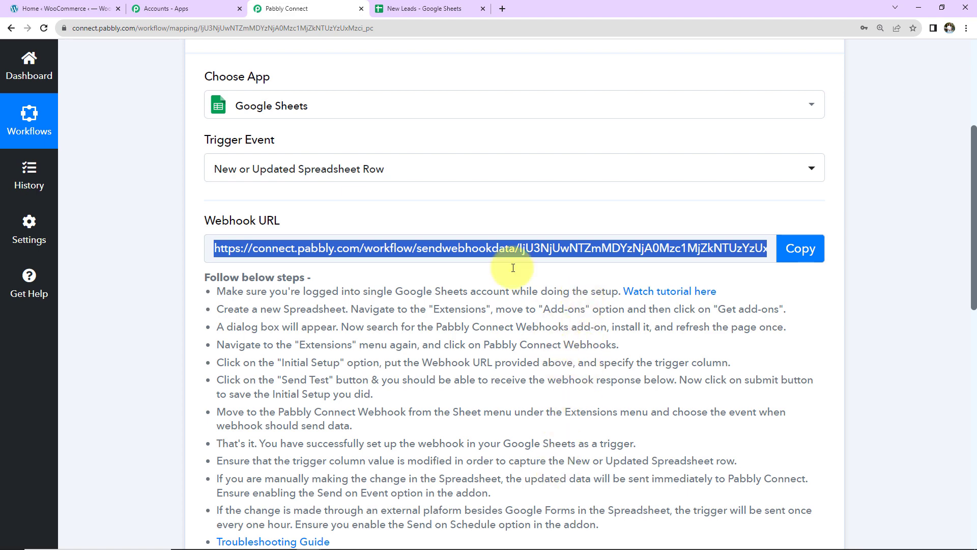
pyautogui.click(422, 8)
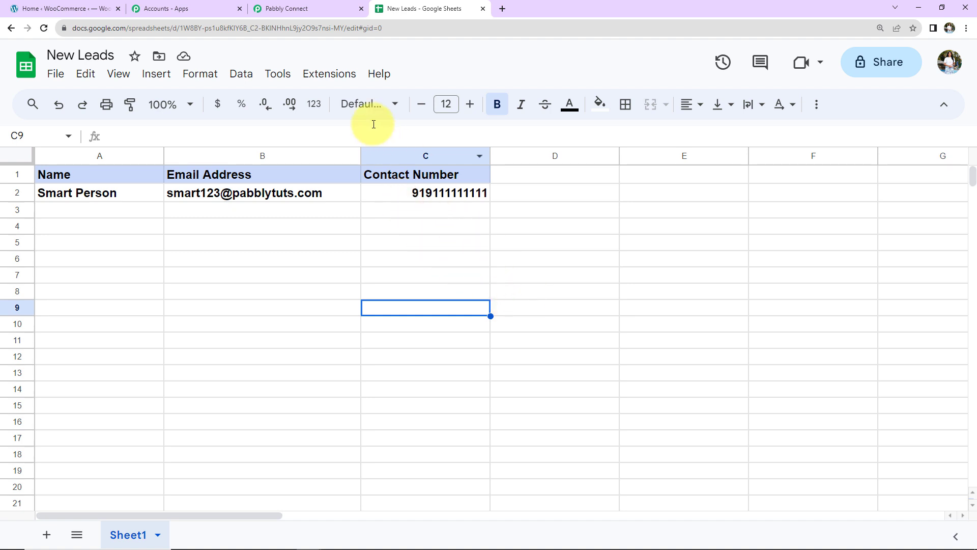
# Step: Find Pabbly Connect Webhooks in the add-ons marketplace to confirm it's installed, then reload the sheet
pyautogui.click(340, 78)
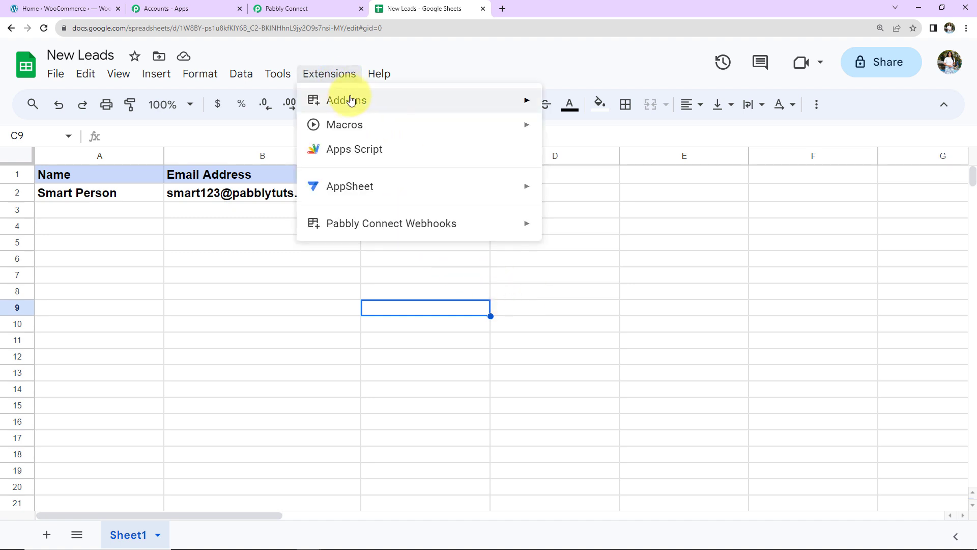
pyautogui.moveTo(344, 98)
pyautogui.click(581, 104)
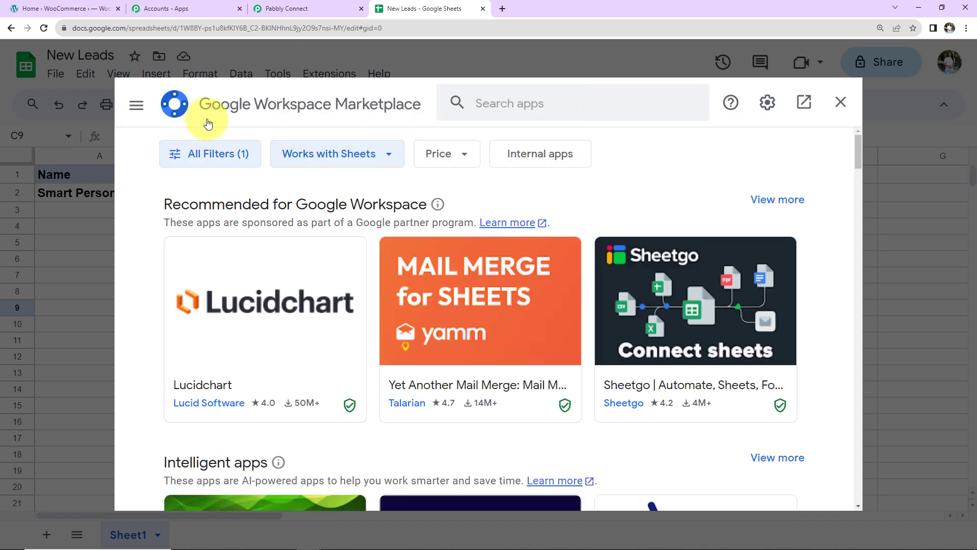
pyautogui.click(483, 102)
pyautogui.write('Pabbly')
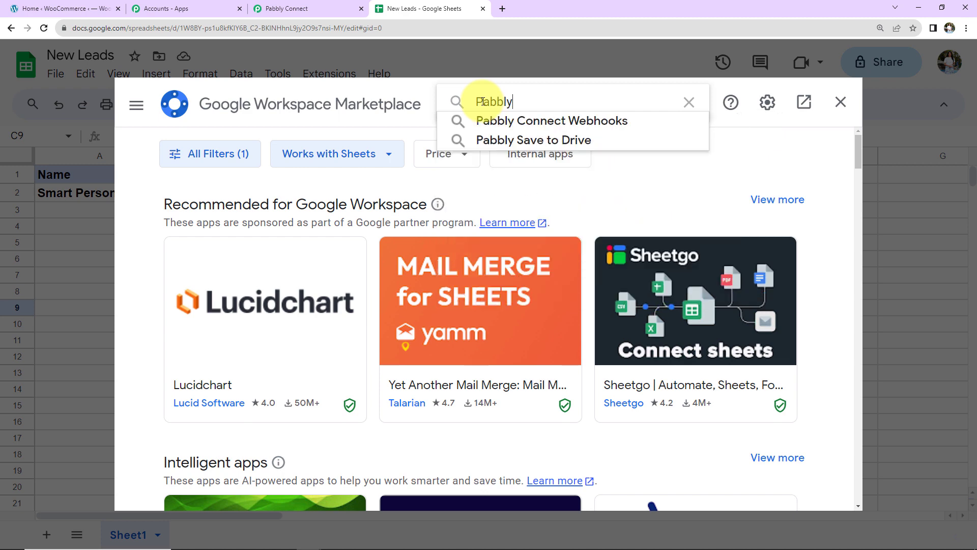
pyautogui.click(621, 120)
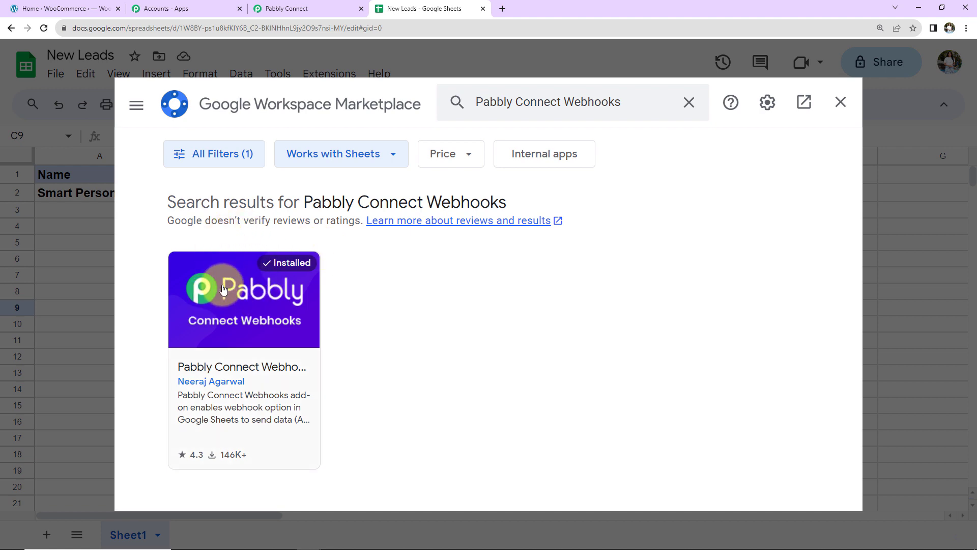
pyautogui.click(229, 306)
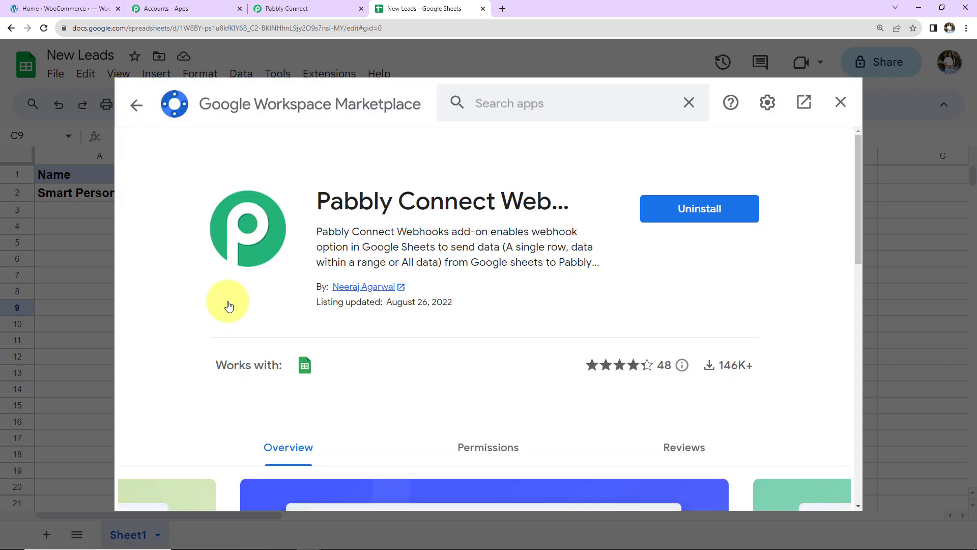
pyautogui.click(840, 102)
pyautogui.click(44, 28)
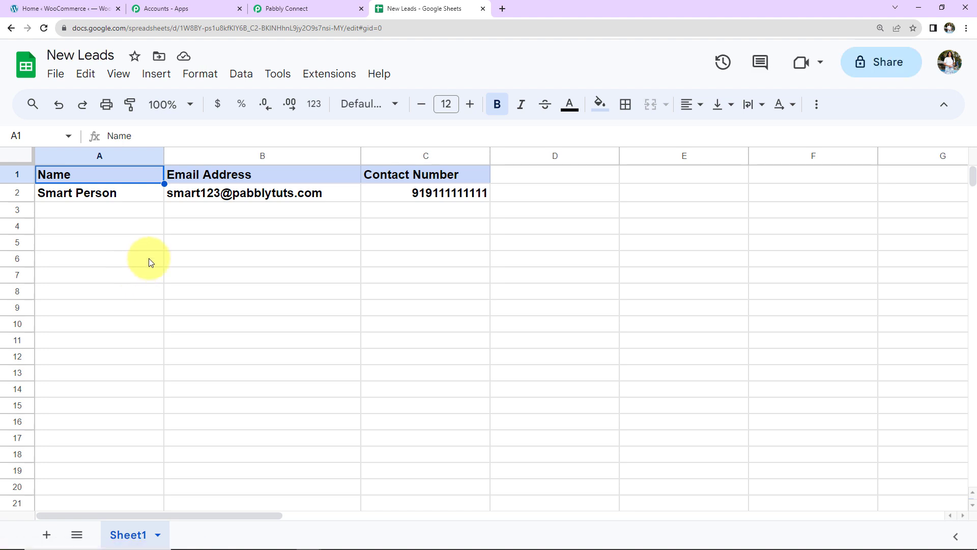
# Step: In the Pabbly webhooks Initial Setup, paste the webhook URL, set trigger column C and submit
pyautogui.click(320, 79)
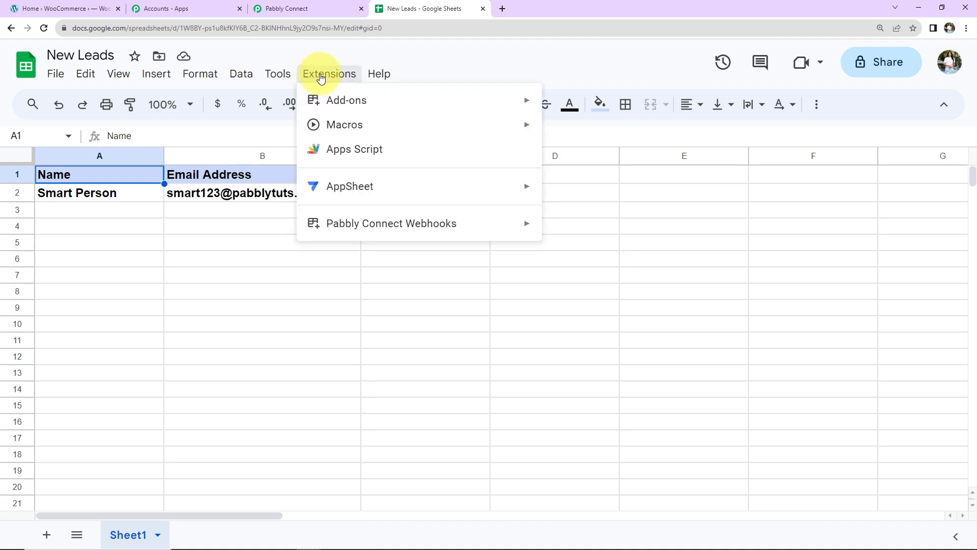
pyautogui.moveTo(323, 227)
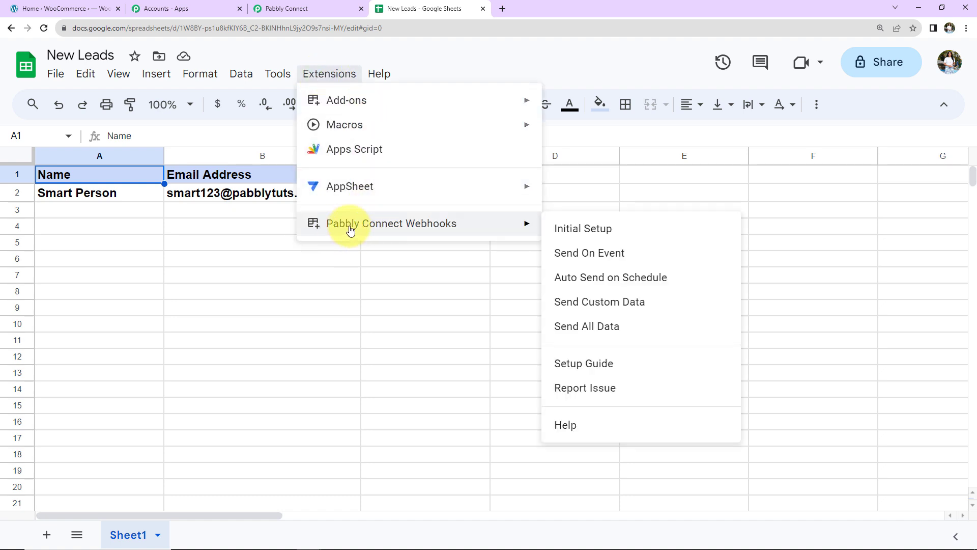
pyautogui.click(582, 229)
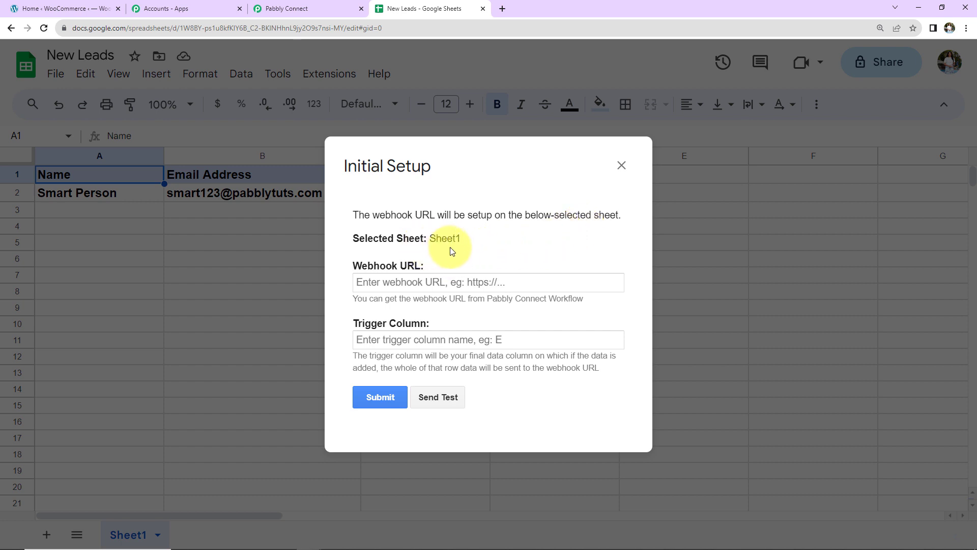
pyautogui.click(371, 285)
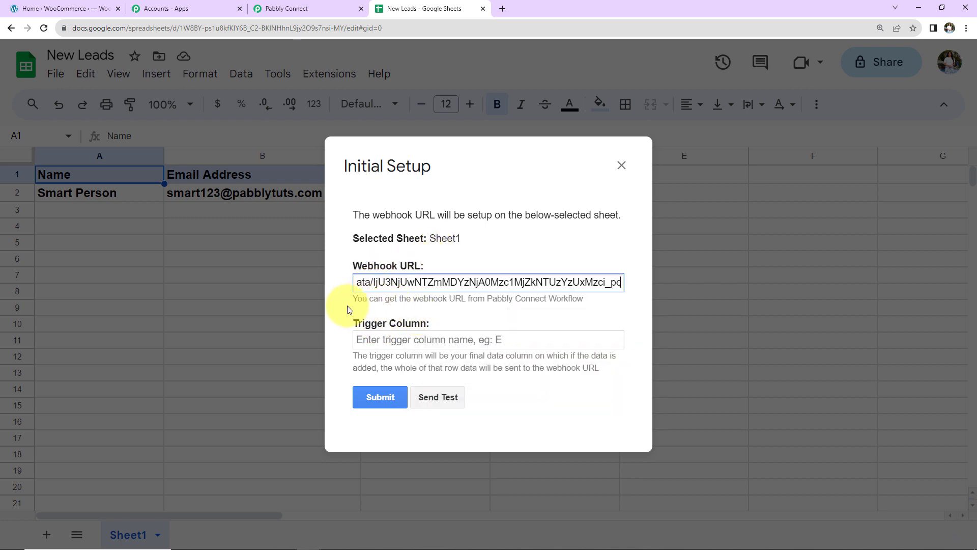
pyautogui.moveTo(487, 170); pyautogui.dragTo(648, 176)
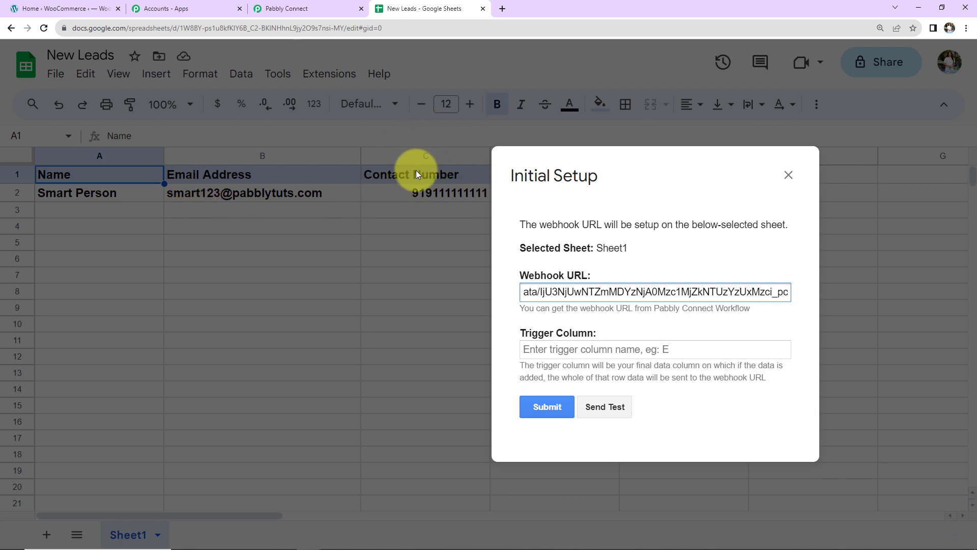
pyautogui.click(538, 351)
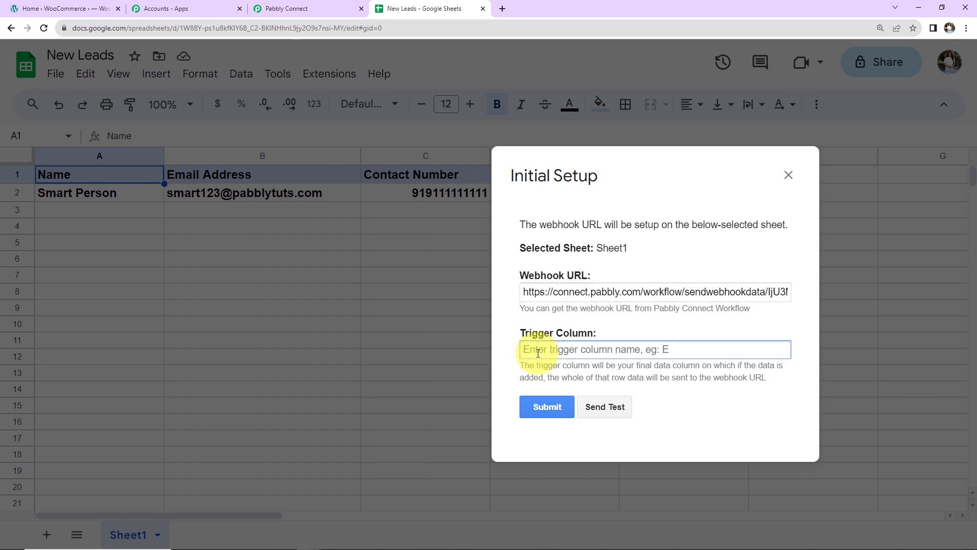
pyautogui.write('C')
pyautogui.click(559, 412)
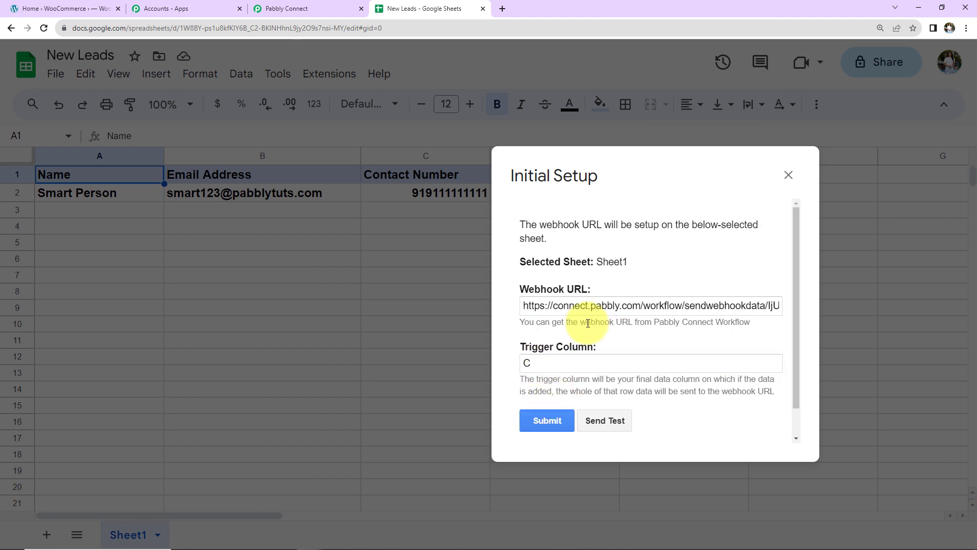
# Step: Send the lead row to Pabbly Connect as test data
pyautogui.scroll(-1, 573, 396)
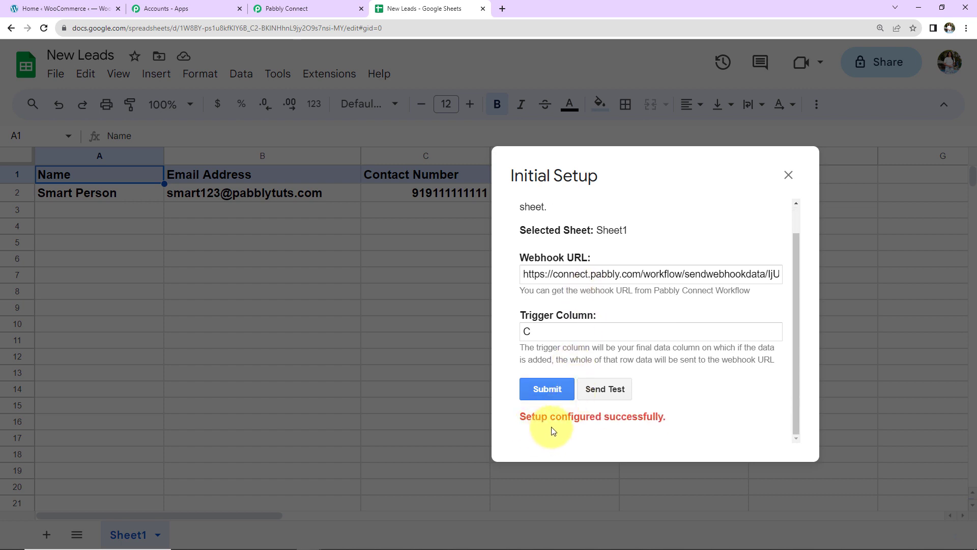
pyautogui.click(613, 394)
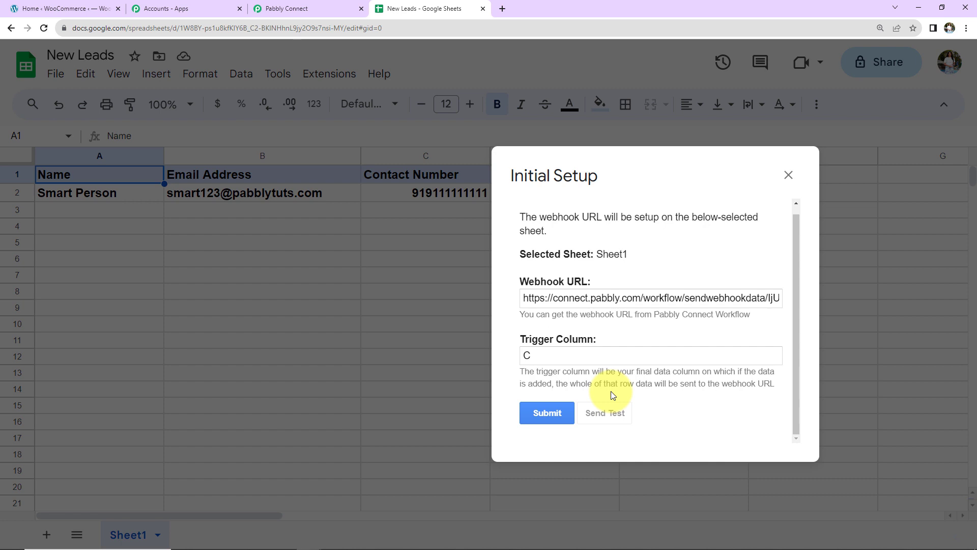
pyautogui.scroll(-2, 626, 338)
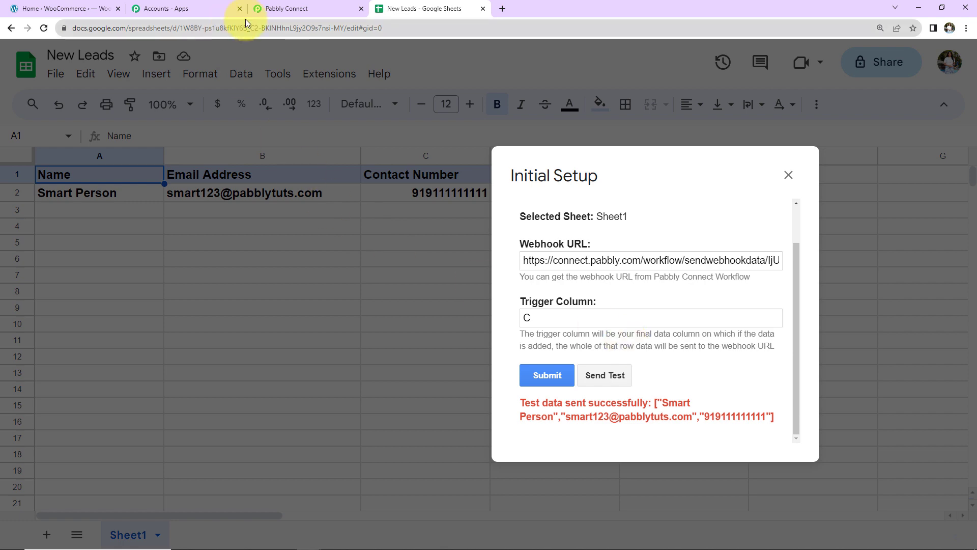
pyautogui.click(291, 8)
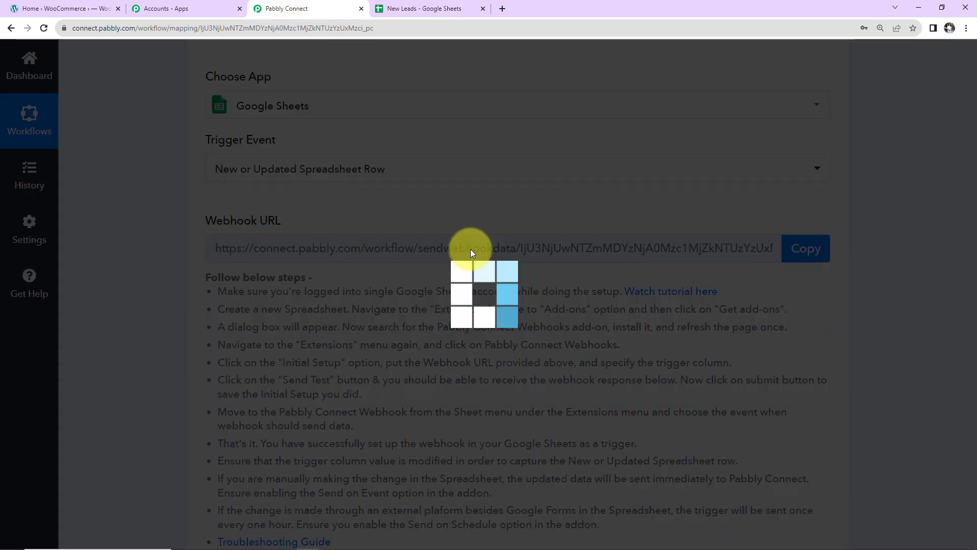
# Step: Review the Response Received fields: New Leads, Sheet1, row 2, and the lead's name, email and contact number
pyautogui.scroll(-3, 470, 249)
pyautogui.scroll(-3, 472, 249)
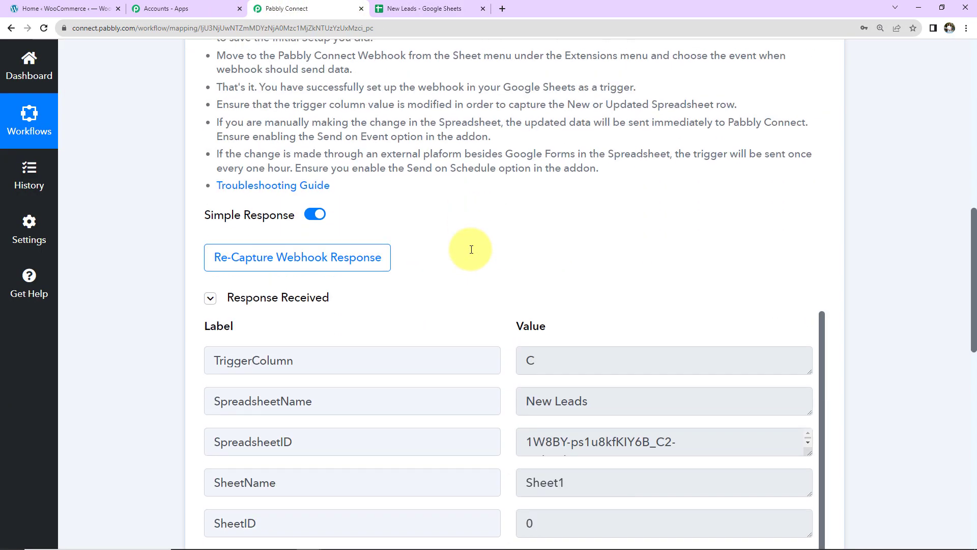
pyautogui.scroll(-2, 471, 249)
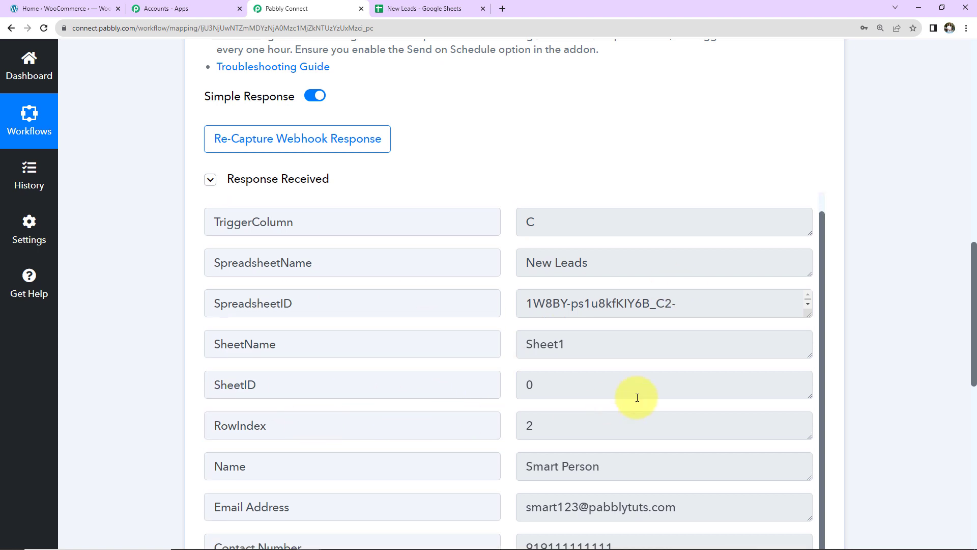
pyautogui.scroll(-3, 636, 395)
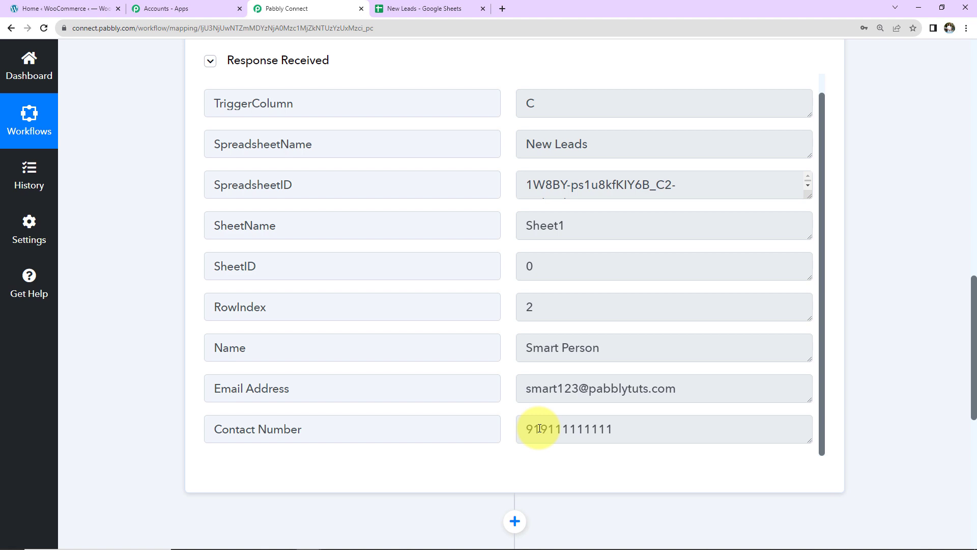
pyautogui.click(423, 12)
# Step: Enable Send On Event under Extensions > Pabbly Connect Webhooks so changed rows go to the webhook
pyautogui.click(788, 176)
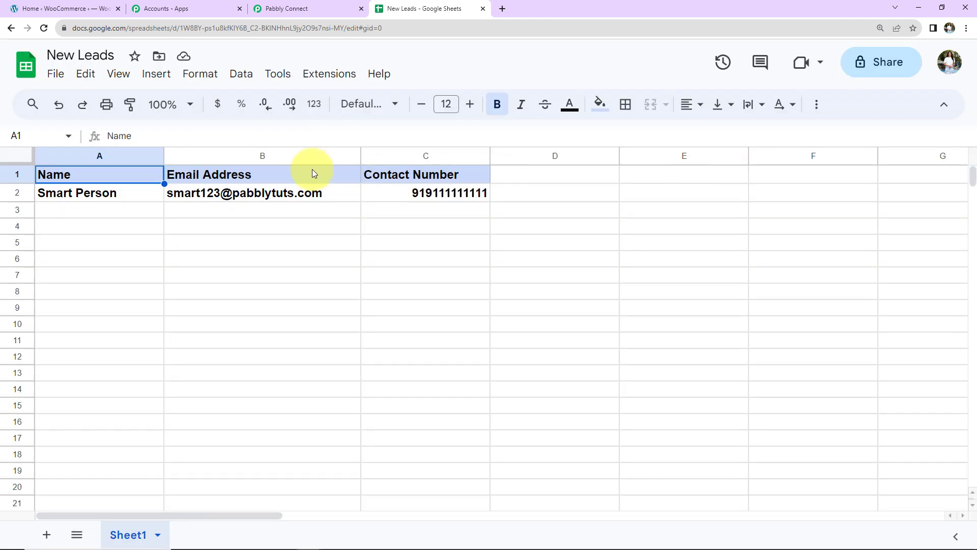
pyautogui.click(328, 76)
pyautogui.moveTo(338, 220)
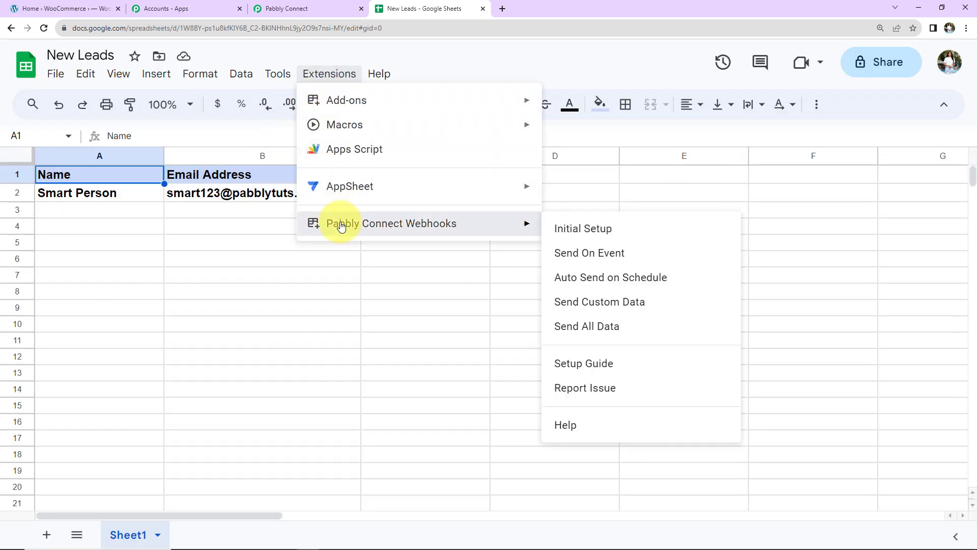
pyautogui.click(569, 259)
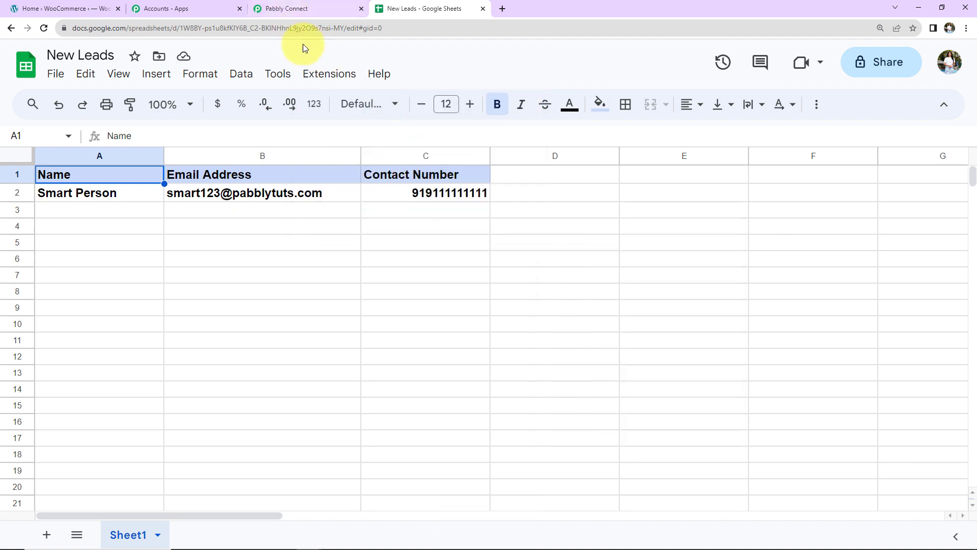
pyautogui.click(320, 74)
pyautogui.moveTo(351, 221)
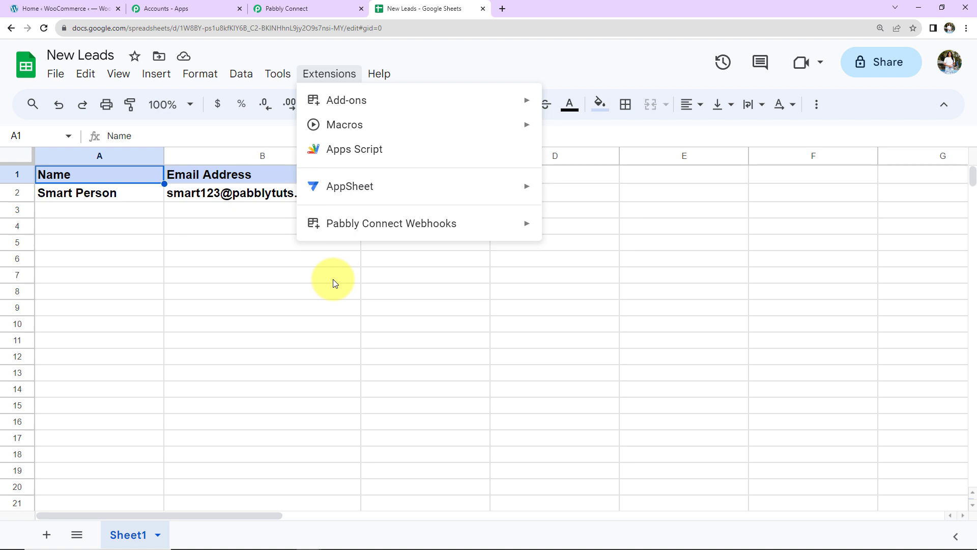
pyautogui.click(281, 10)
pyautogui.scroll(-8, 862, 221)
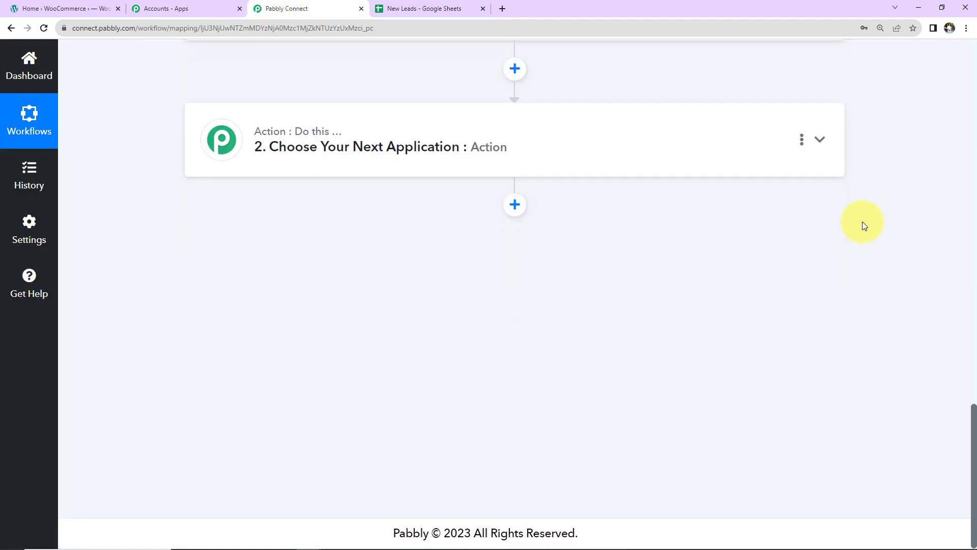
# Step: Search 'pabbly e' and choose Pabbly Email Marketing as the action app
pyautogui.click(527, 146)
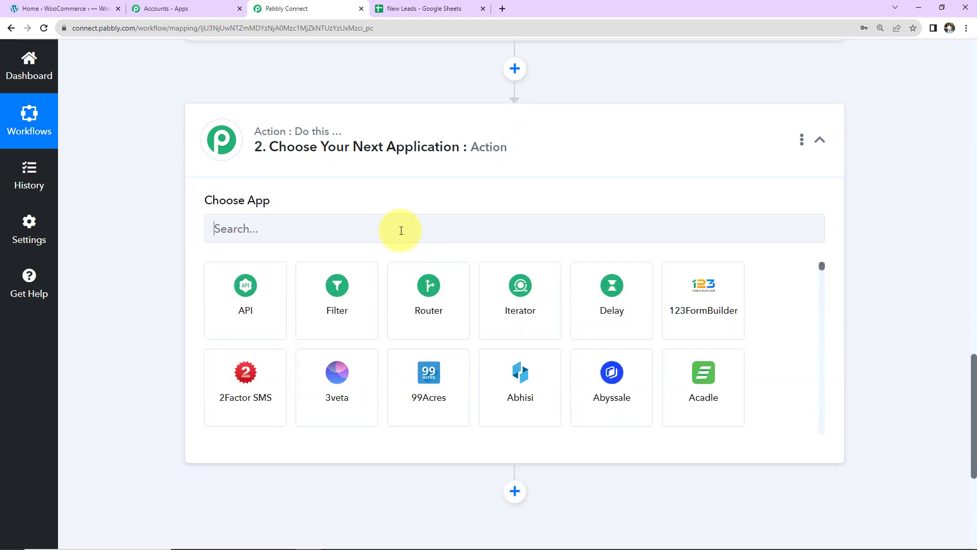
pyautogui.click(401, 230)
pyautogui.write('pan')
pyautogui.press('BackSpace')
pyautogui.write('b')
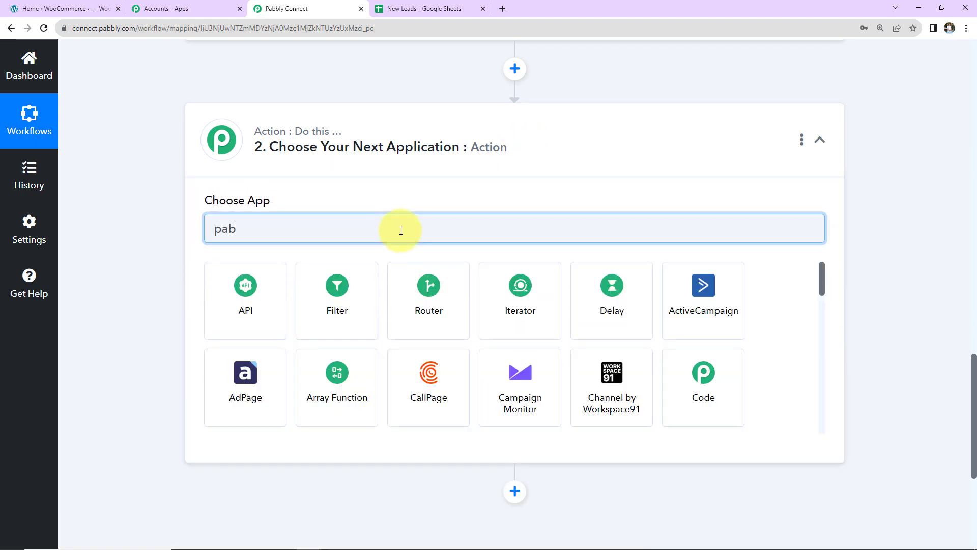
pyautogui.write('bly e')
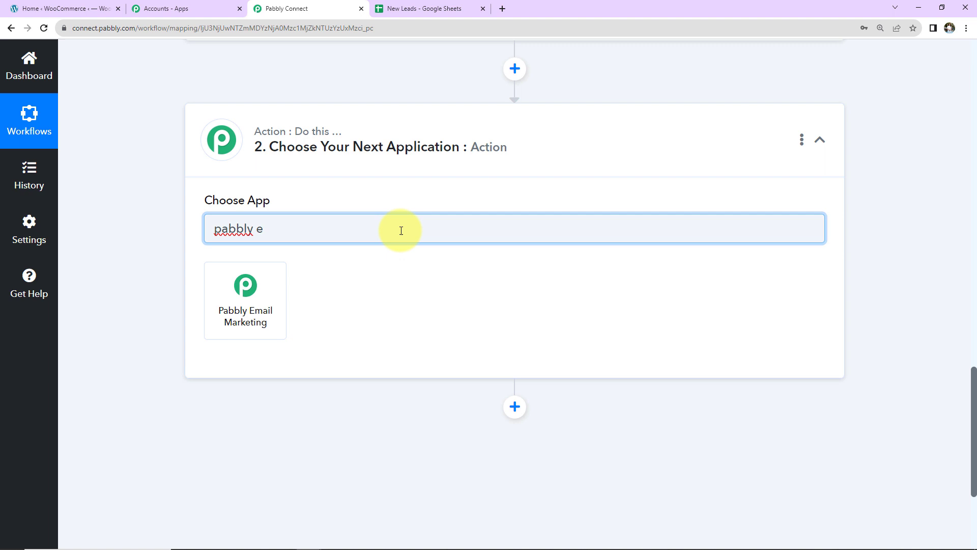
pyautogui.click(243, 331)
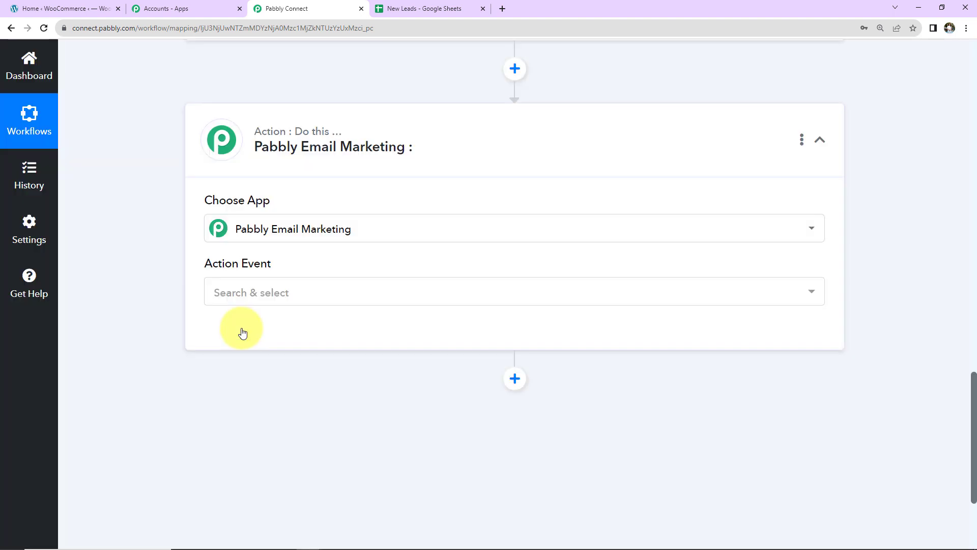
# Step: Choose Send Individual Emails as the action event and begin connecting the account
pyautogui.click(235, 294)
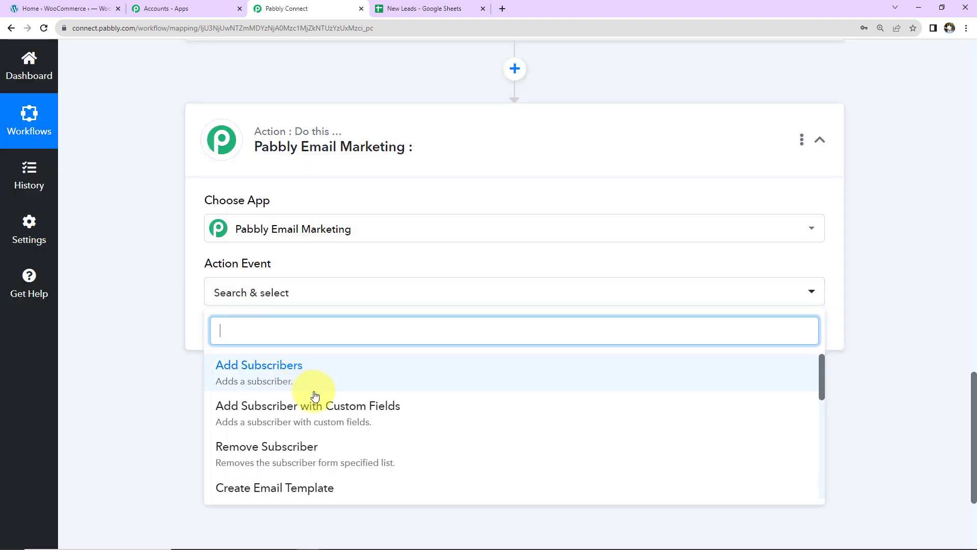
pyautogui.scroll(-3, 305, 422)
pyautogui.scroll(-2, 275, 433)
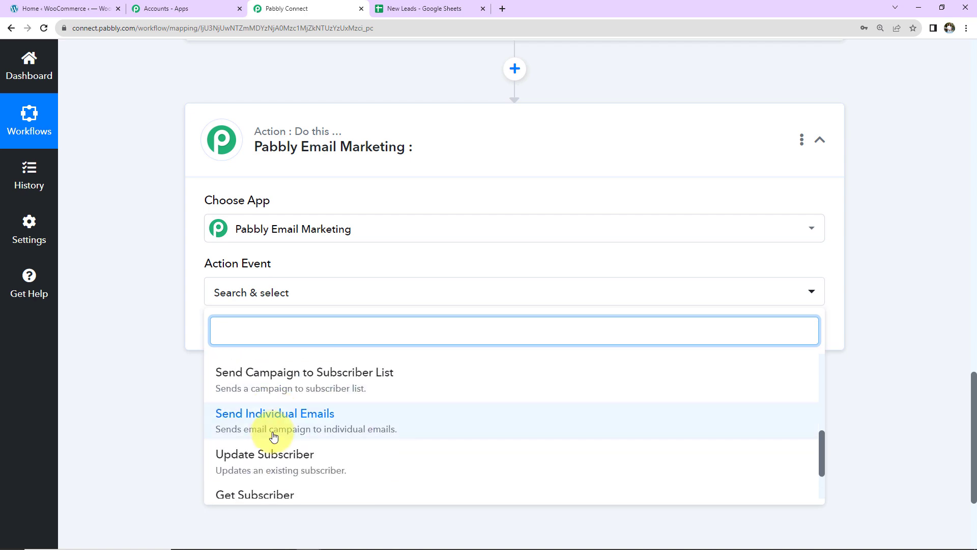
pyautogui.click(268, 430)
pyautogui.click(240, 336)
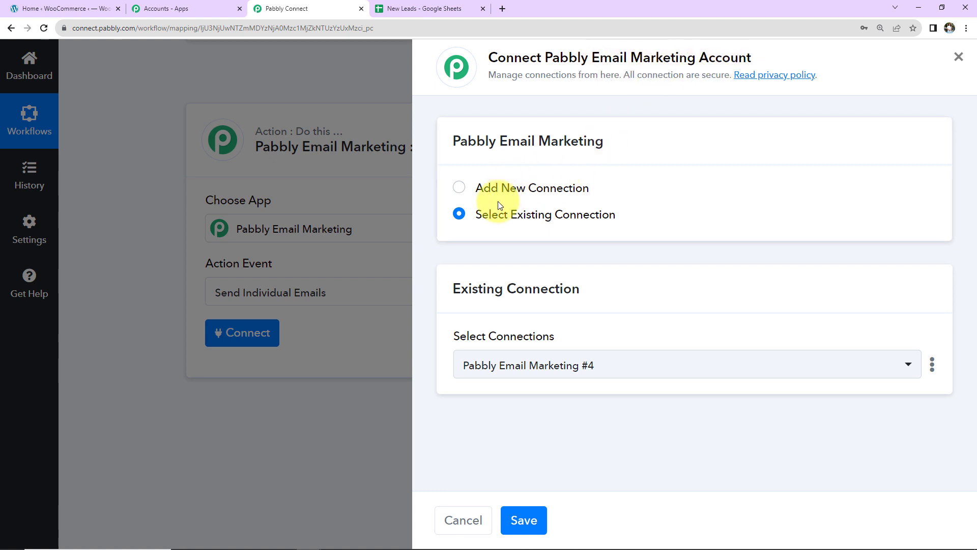
# Step: Switch to adding a new connection, Pabbly Email Marketing #5, which needs a bearer token
pyautogui.click(461, 188)
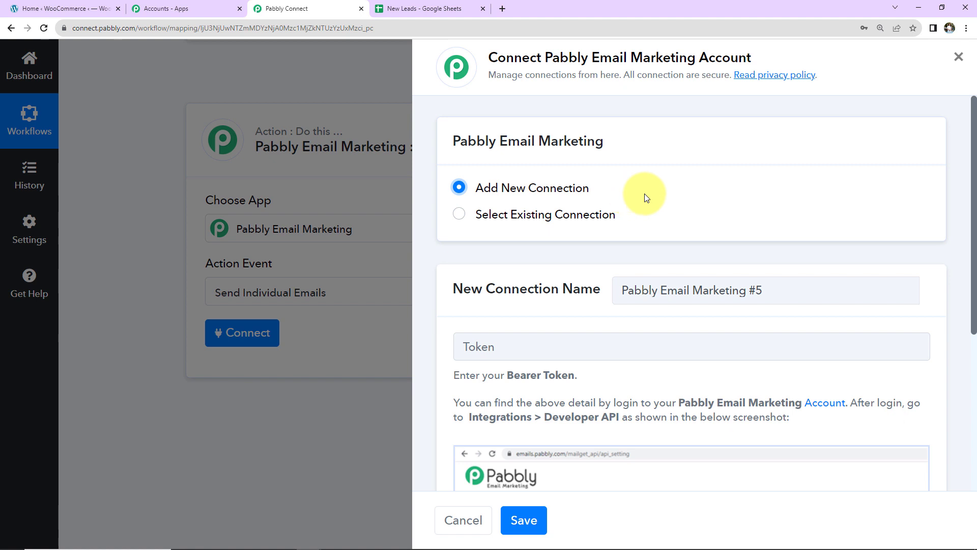
pyautogui.scroll(-2, 700, 188)
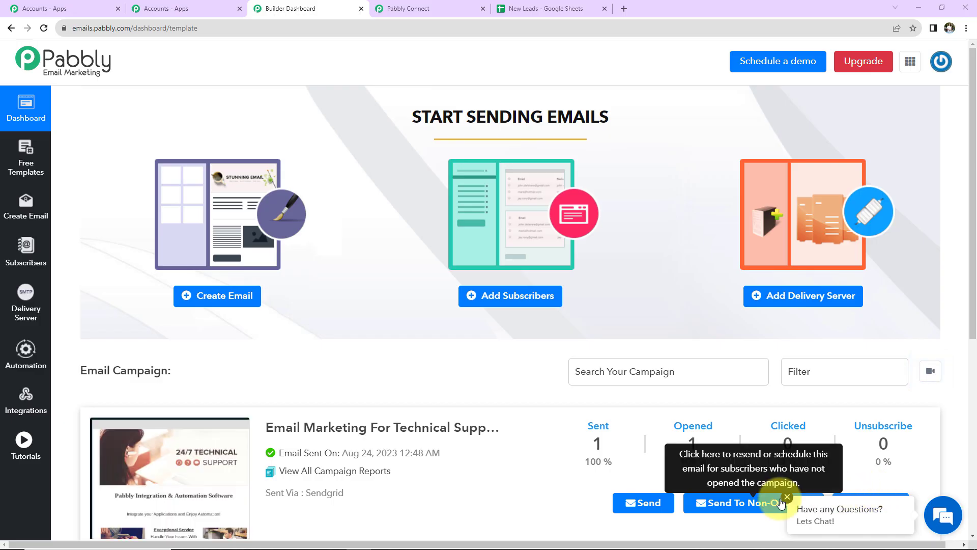
# Step: Copy the bearer token from Pabbly Email Marketing's Integrations > Developer API page for the connection
pyautogui.click(35, 405)
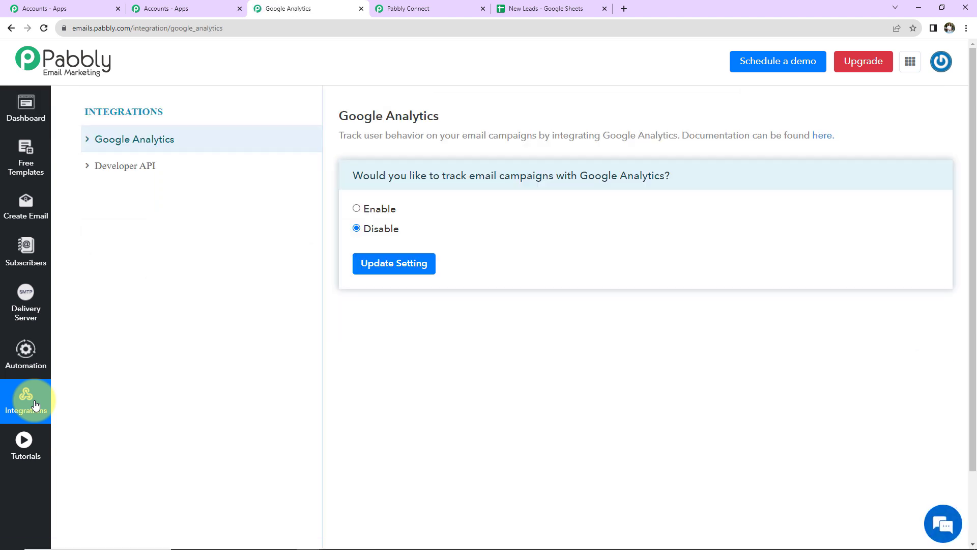
pyautogui.click(124, 173)
pyautogui.moveTo(476, 217); pyautogui.dragTo(361, 216)
pyautogui.rightClick(365, 219)
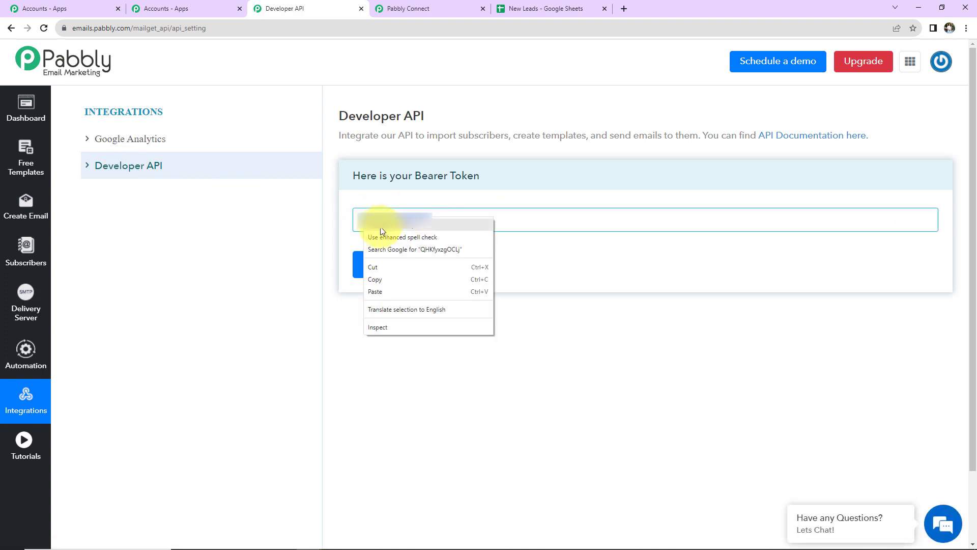
pyautogui.click(385, 276)
pyautogui.click(429, 14)
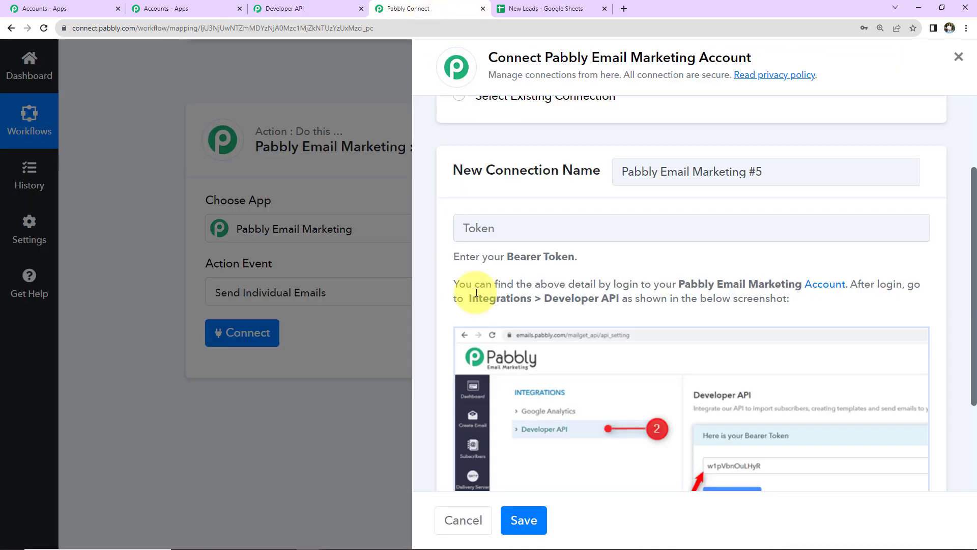
# Step: Paste the bearer token and save the Pabbly Email Marketing connection, revealing the Template and From fields
pyautogui.click(500, 236)
pyautogui.hotkey('ctrl', 'v')
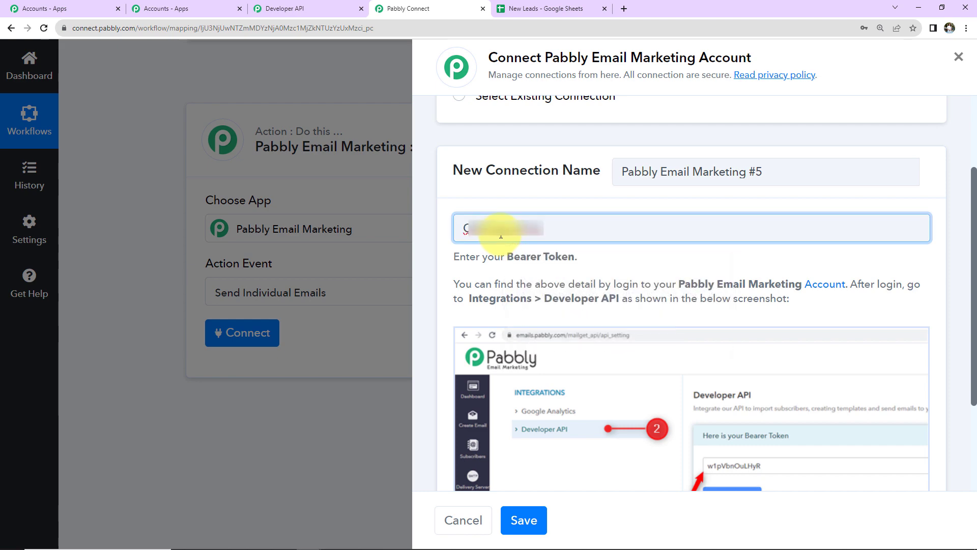
pyautogui.click(522, 520)
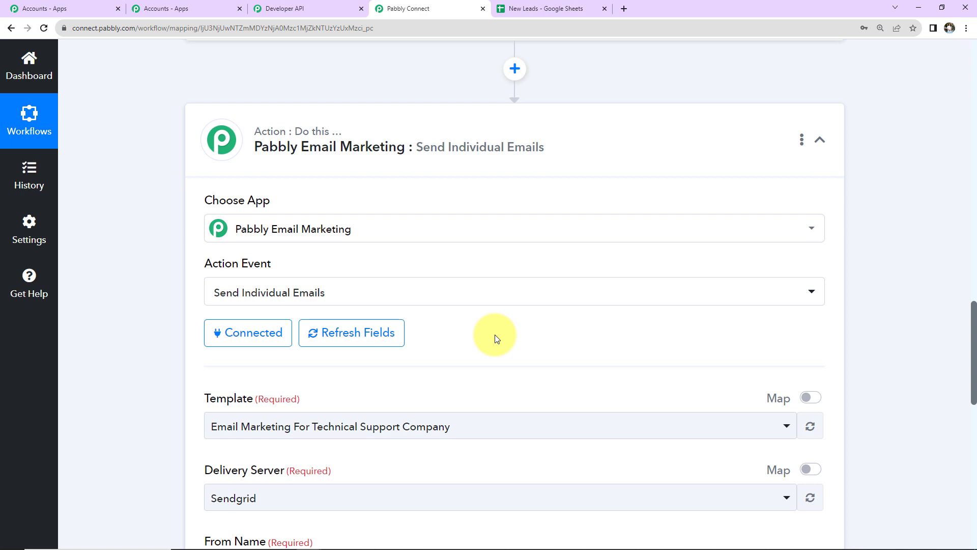
pyautogui.scroll(-5, 495, 334)
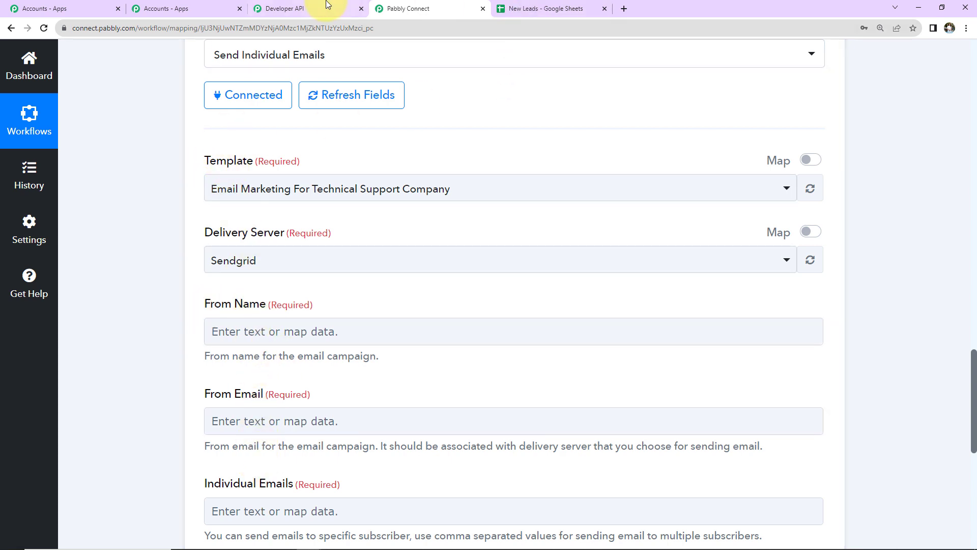
pyautogui.click(299, 8)
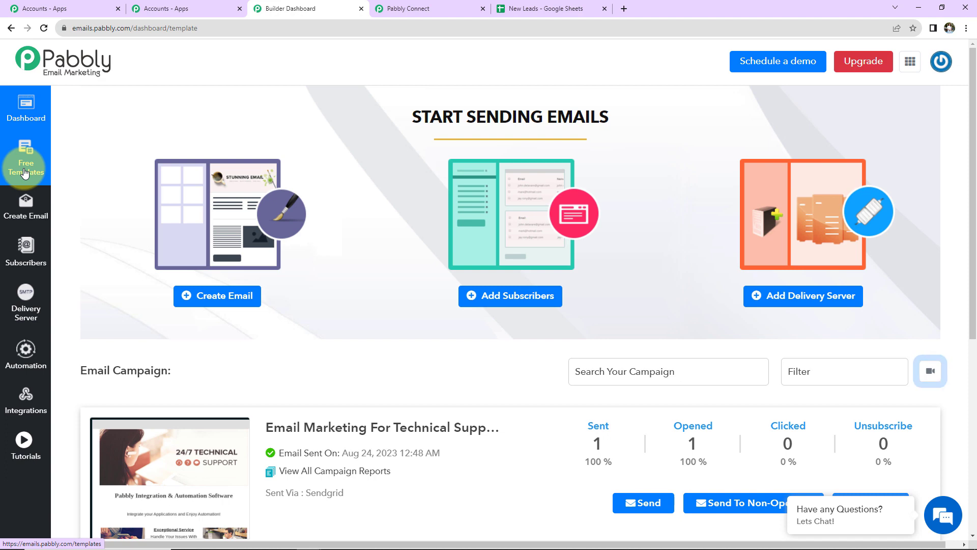
pyautogui.scroll(-1, 116, 303)
pyautogui.scroll(-2, 116, 303)
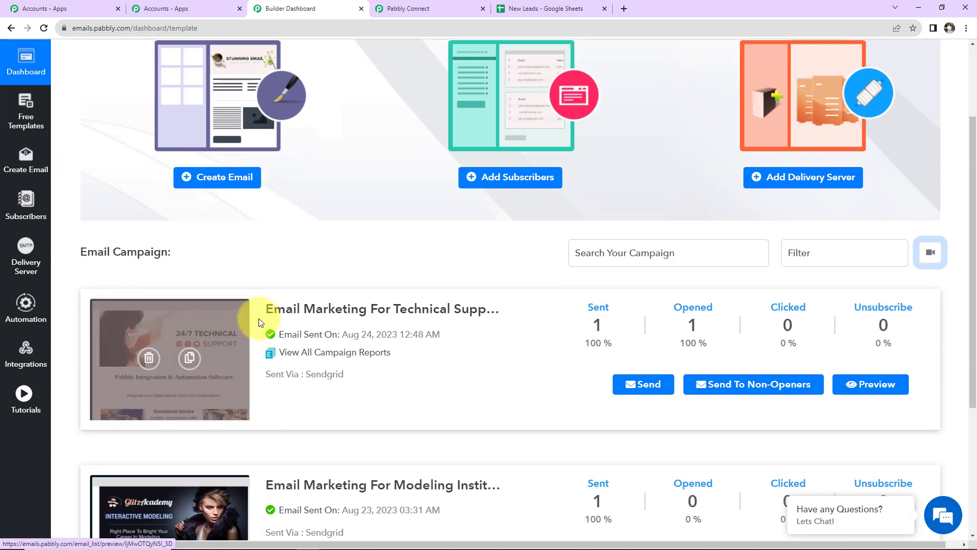
pyautogui.scroll(-2, 481, 323)
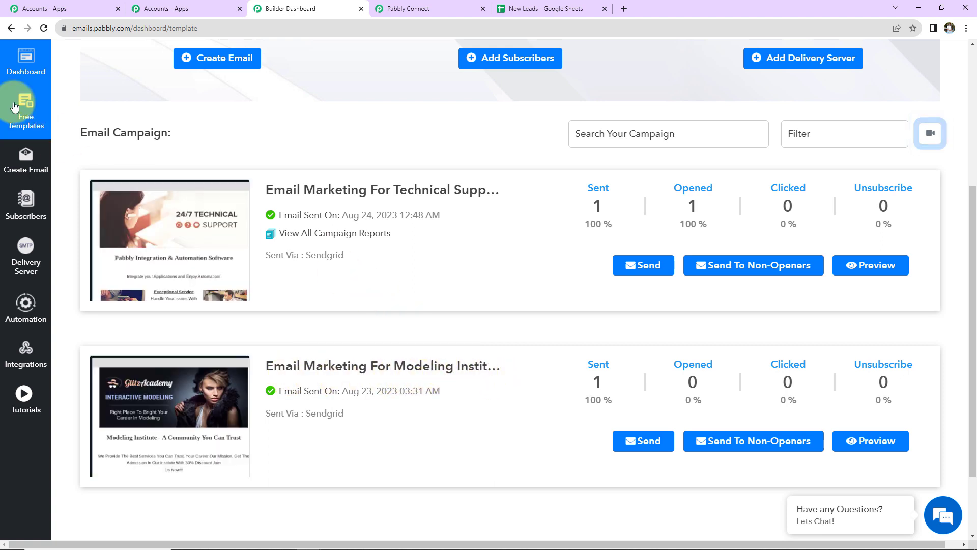
pyautogui.click(23, 117)
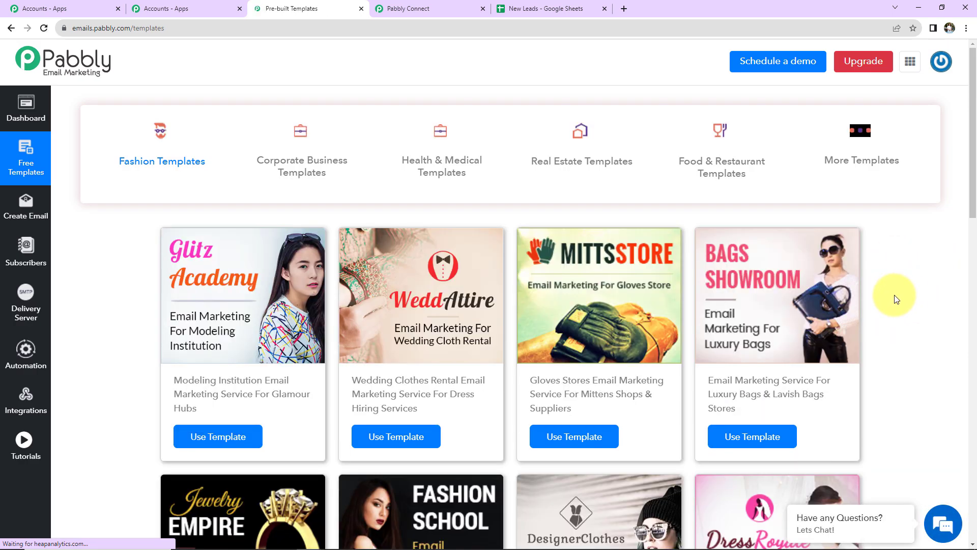
pyautogui.scroll(-5, 894, 305)
pyautogui.scroll(5, 866, 290)
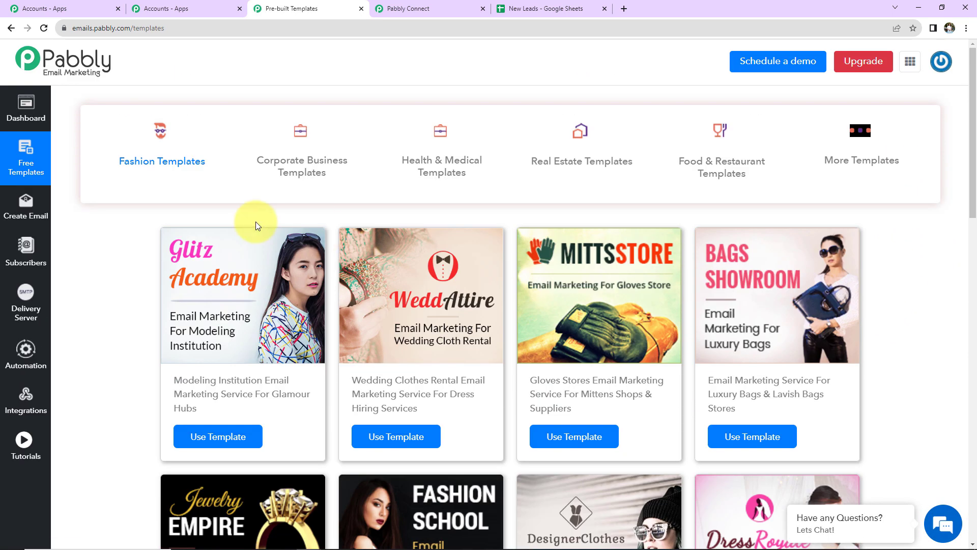
pyautogui.click(26, 104)
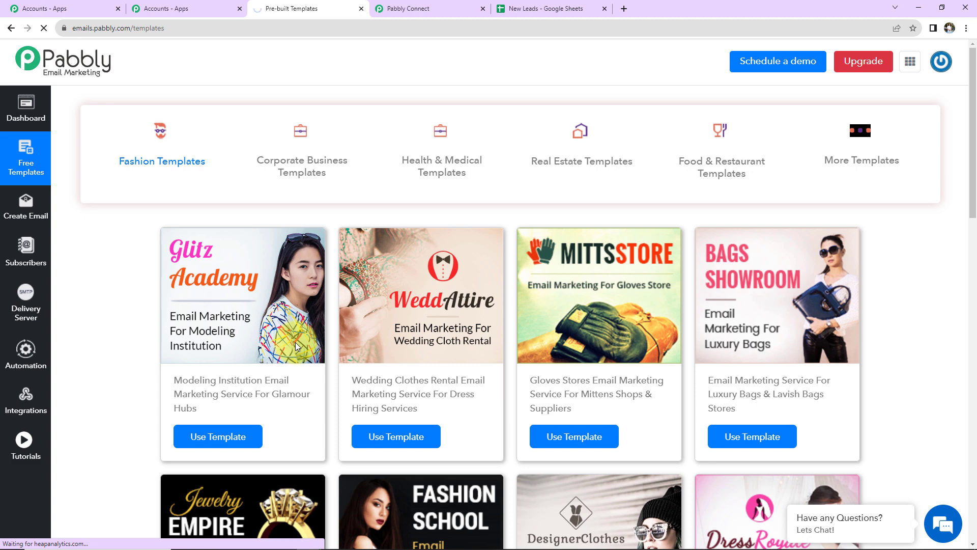
pyautogui.scroll(-1, 402, 398)
pyautogui.scroll(-2, 402, 398)
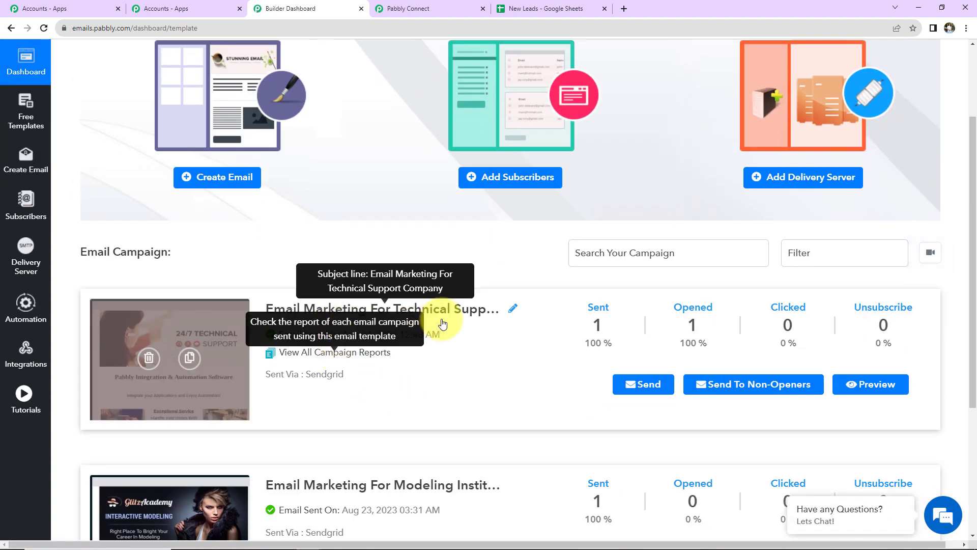
pyautogui.click(438, 10)
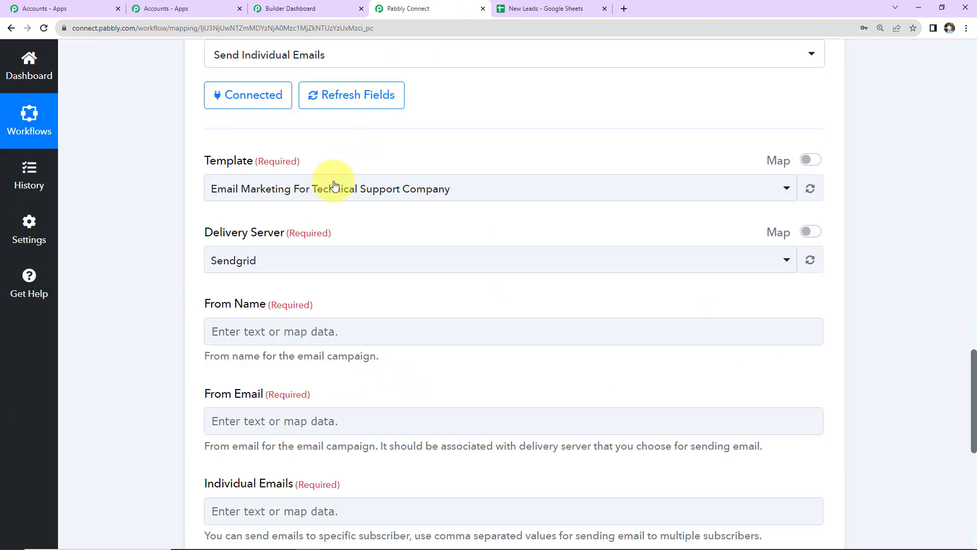
pyautogui.click(493, 193)
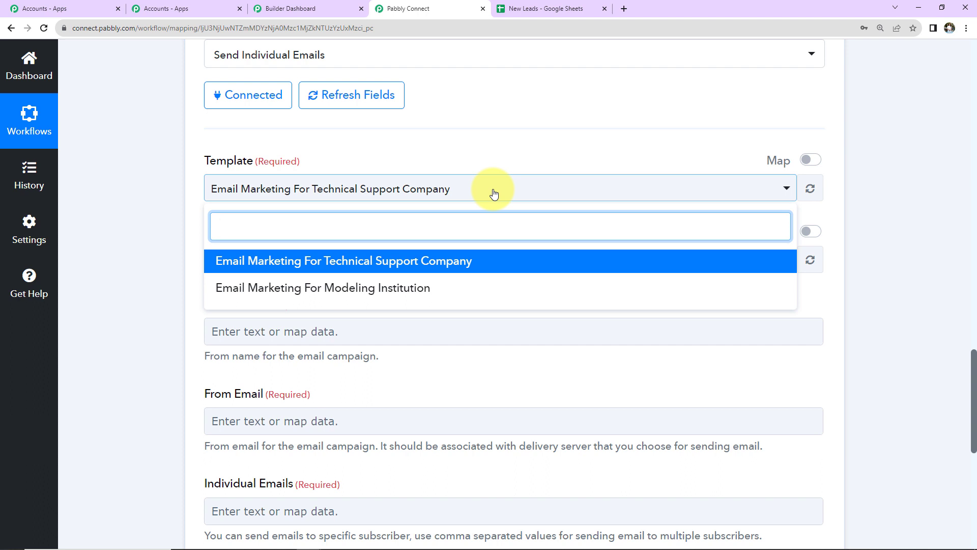
pyautogui.click(167, 199)
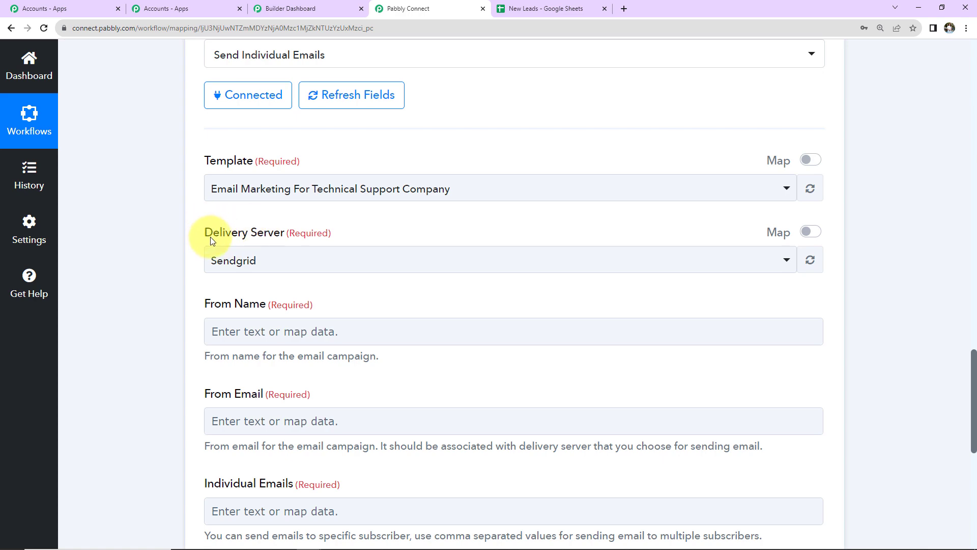
pyautogui.click(305, 9)
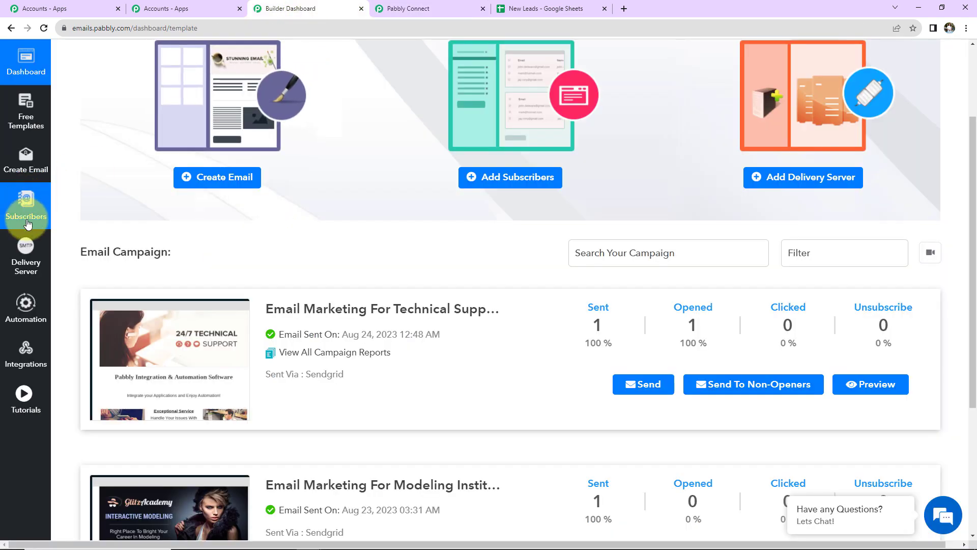
pyautogui.click(35, 271)
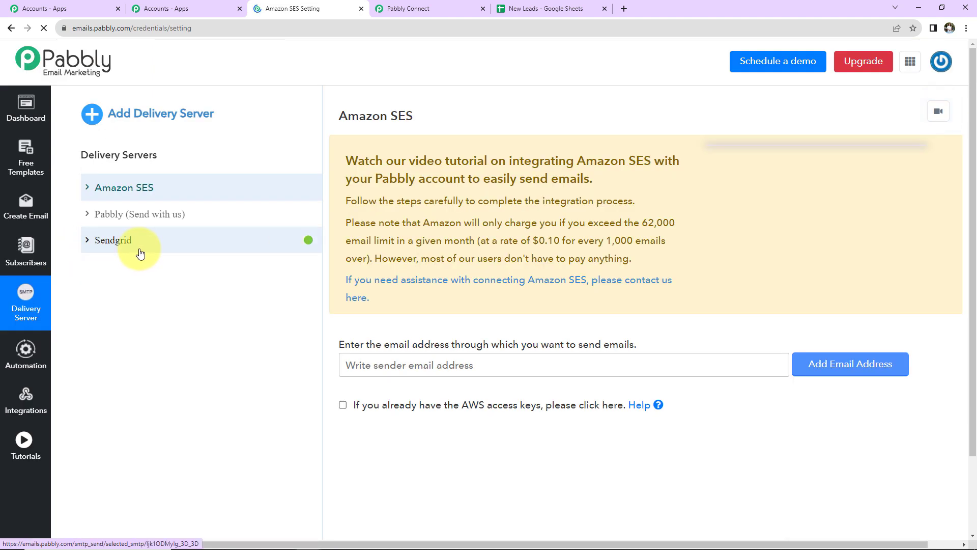
pyautogui.click(435, 10)
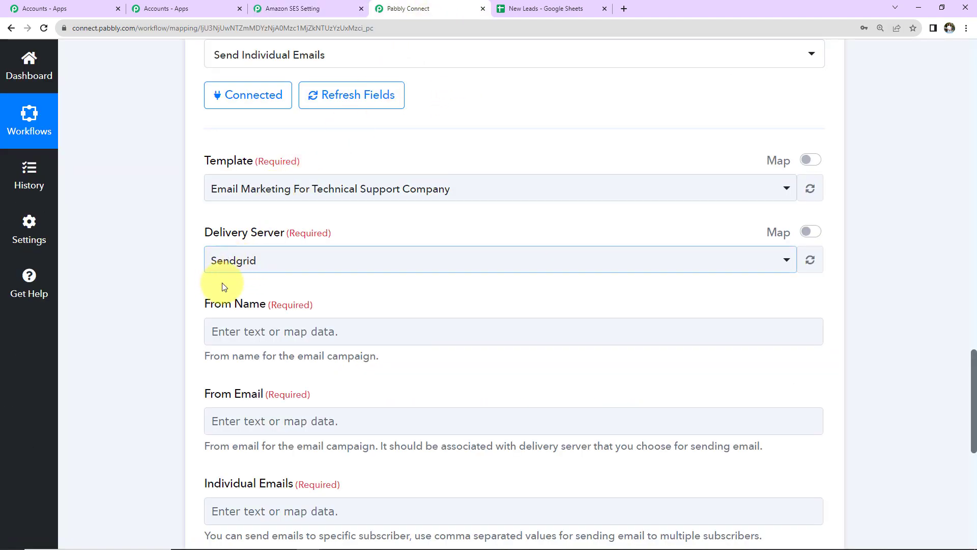
pyautogui.scroll(-2, 312, 288)
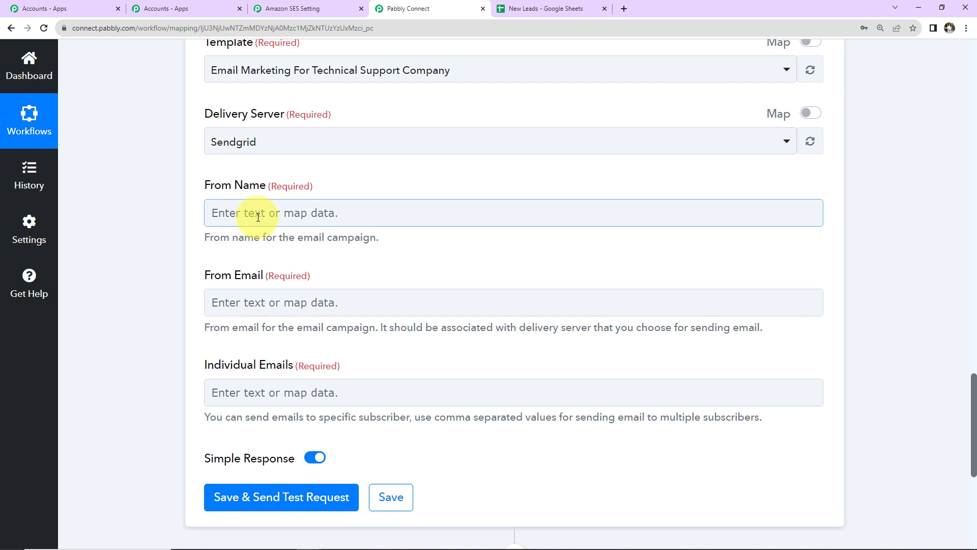
# Step: Enter 'Pabbly Connect' as From Name and paste the sender's email address into From Email
pyautogui.click(258, 217)
pyautogui.write('Pa')
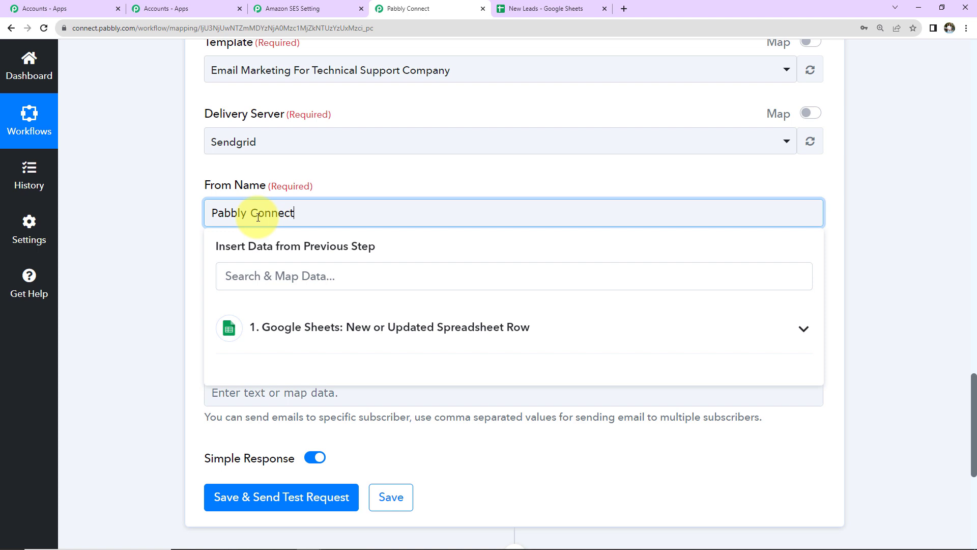
pyautogui.write('bbly Connect')
pyautogui.click(172, 195)
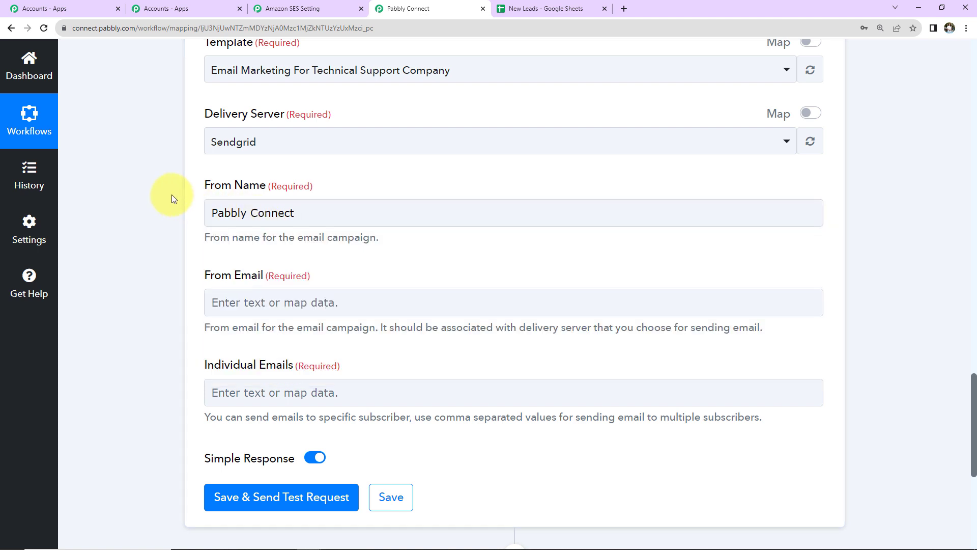
pyautogui.scroll(-2, 172, 195)
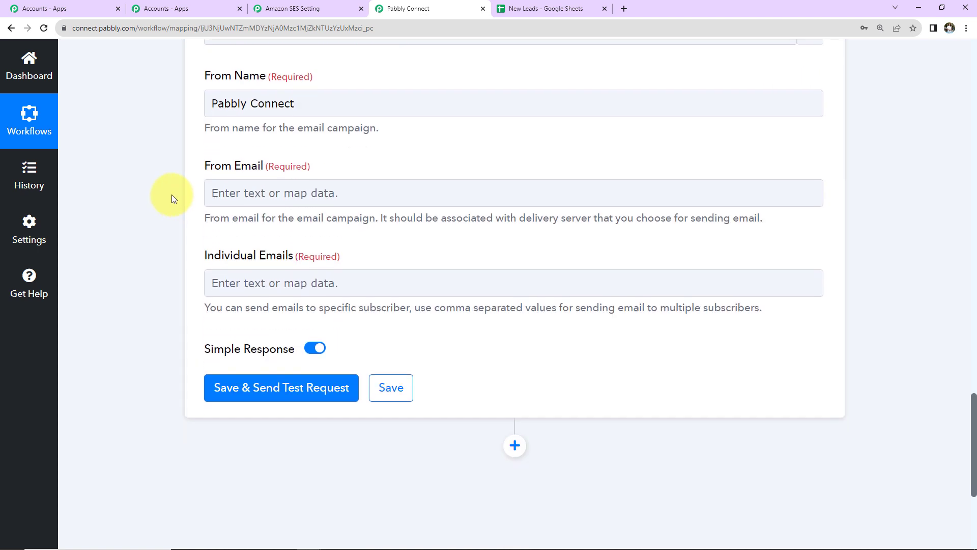
pyautogui.click(258, 191)
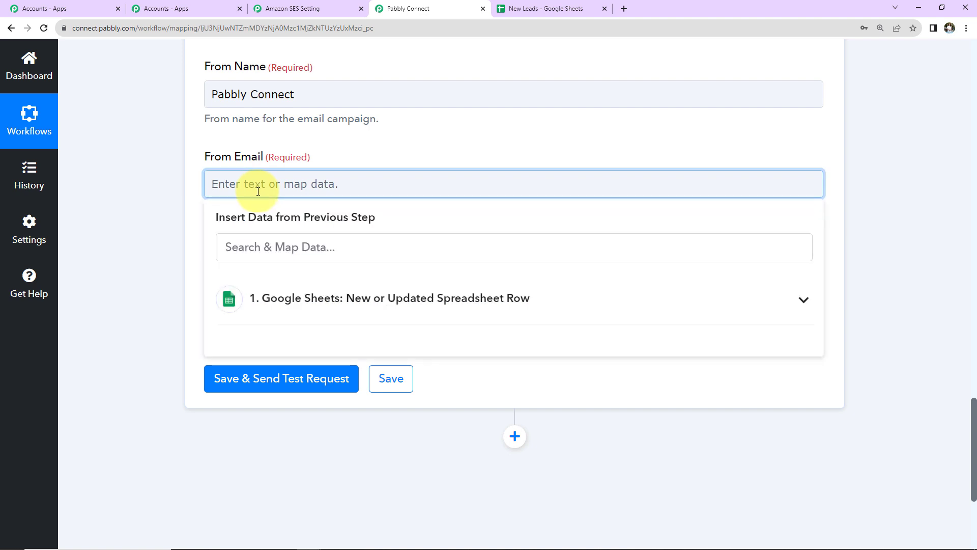
pyautogui.hotkey('ctrl', 'v')
pyautogui.click(133, 210)
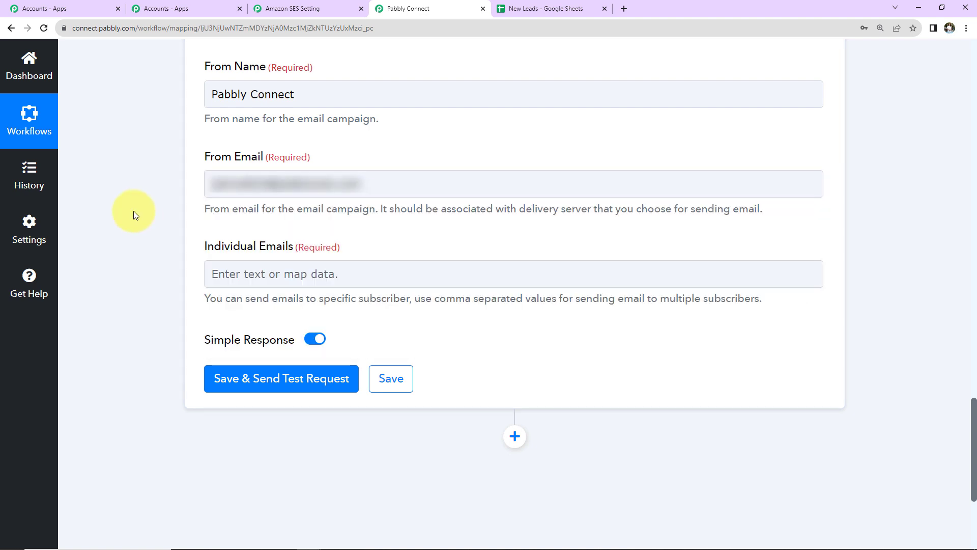
pyautogui.click(233, 261)
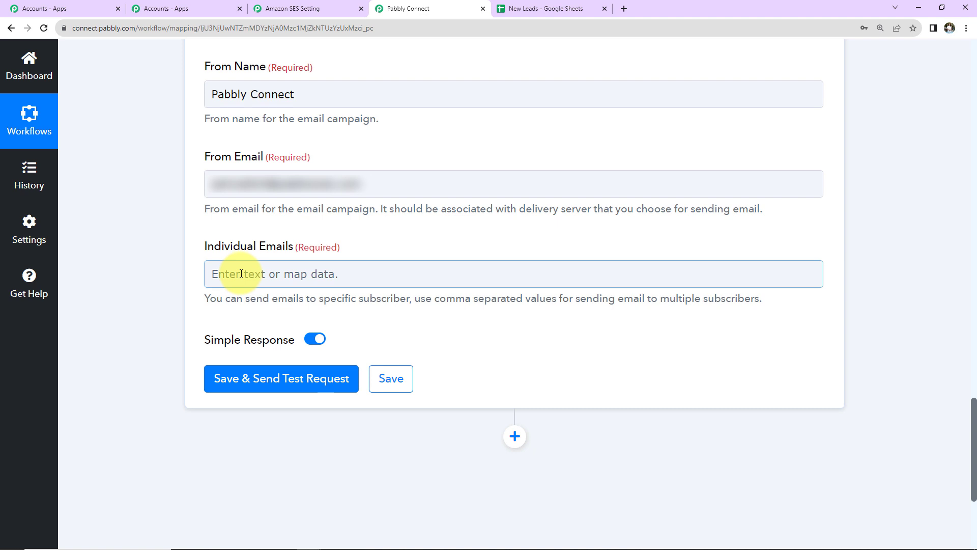
# Step: Map the Google Sheets step's Email Address value into the Individual Emails field
pyautogui.click(237, 270)
pyautogui.click(256, 388)
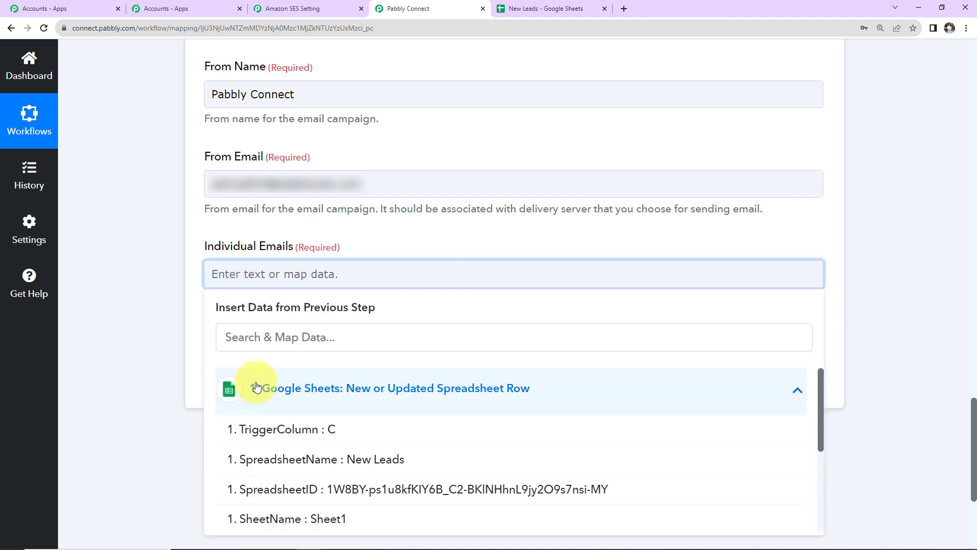
pyautogui.scroll(-3, 239, 402)
pyautogui.click(252, 484)
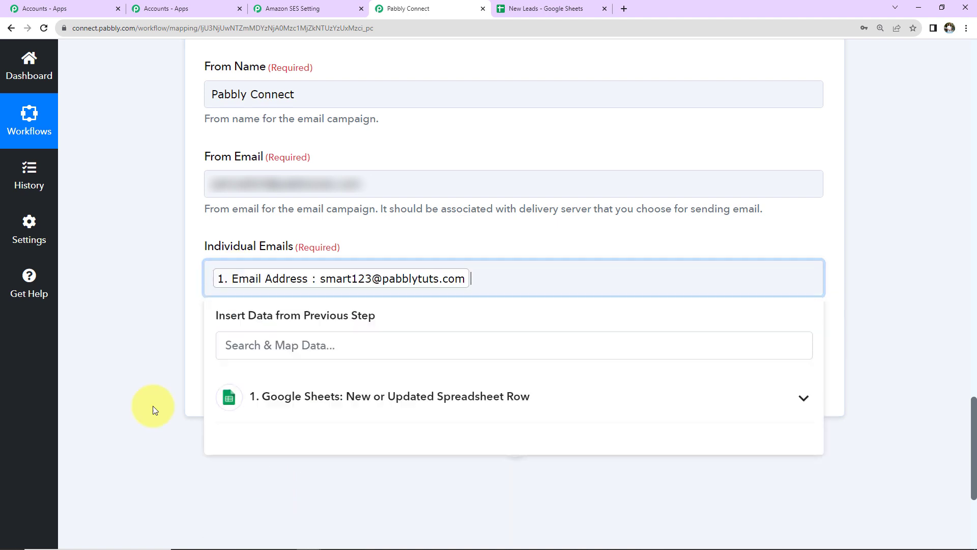
pyautogui.click(155, 410)
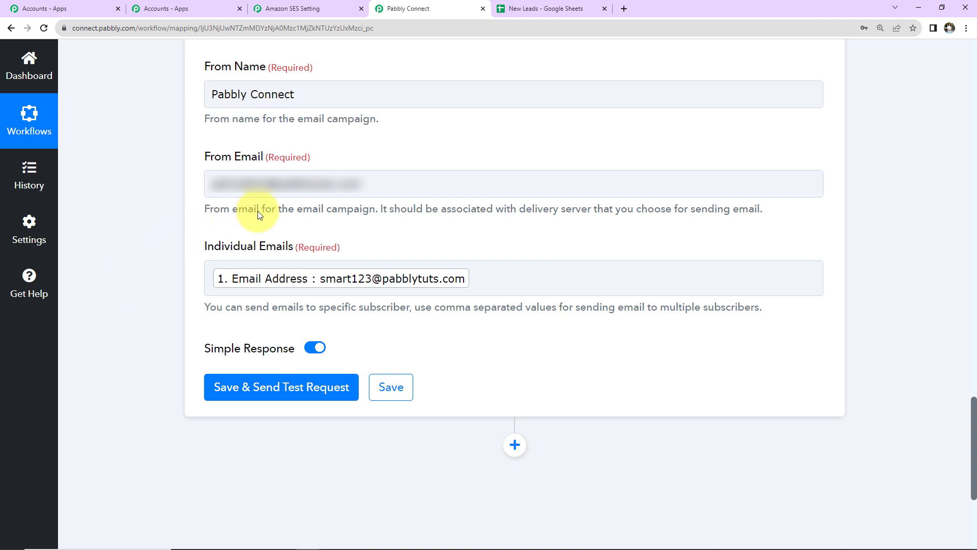
pyautogui.scroll(3, 257, 211)
pyautogui.click(215, 433)
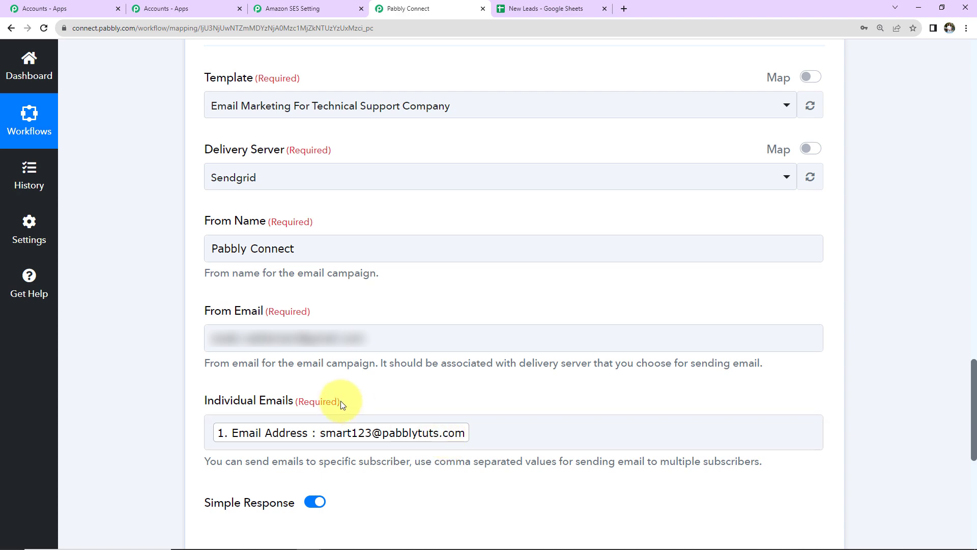
# Step: Save the action and send a test request, getting status success with response Mail Send
pyautogui.scroll(-5, 340, 401)
pyautogui.click(236, 353)
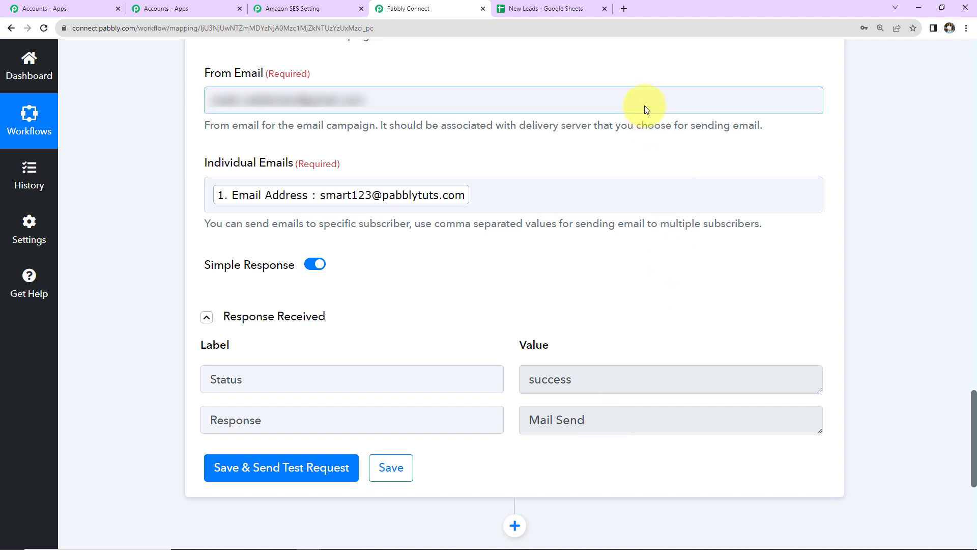
pyautogui.click(623, 11)
# Step: Open the 'Email Marketing For Technical Support Company' email in Gmail and scroll through the template
pyautogui.click(338, 184)
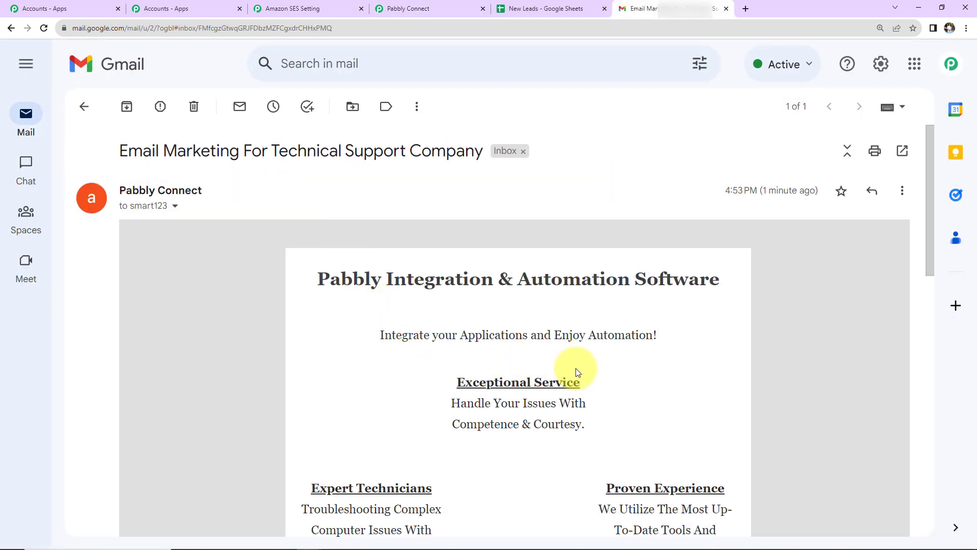
pyautogui.scroll(-2, 578, 371)
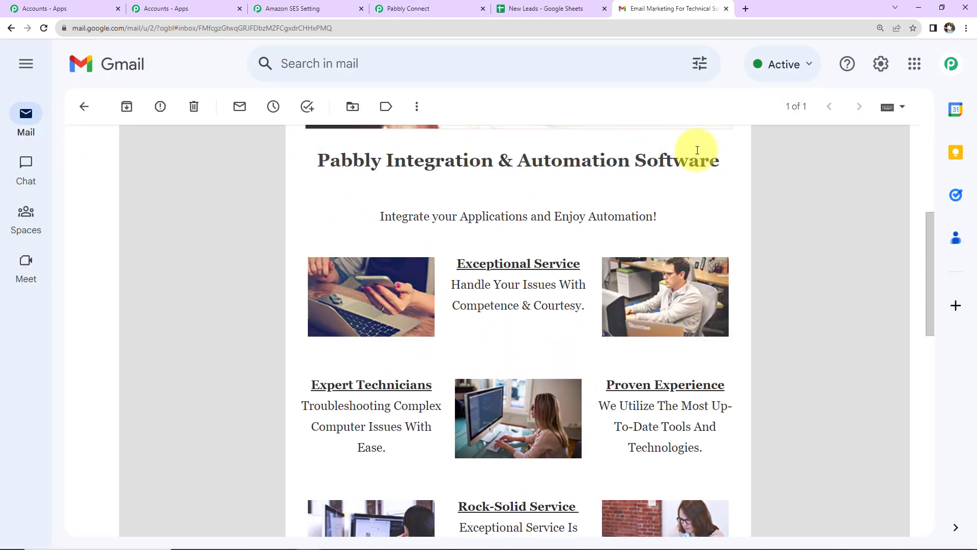
pyautogui.scroll(-4, 755, 331)
pyautogui.scroll(-2, 757, 347)
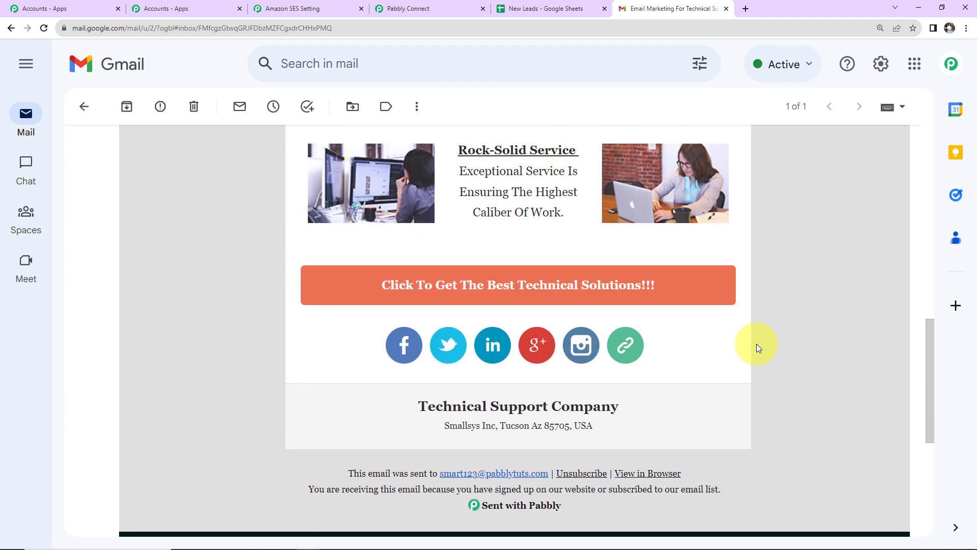
pyautogui.scroll(6, 757, 347)
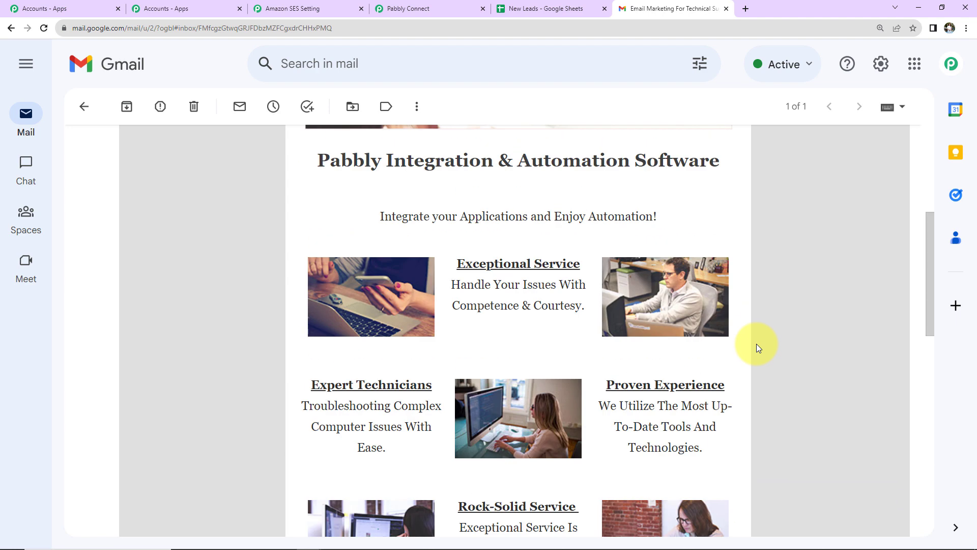
pyautogui.click(542, 17)
# Step: Fill cells A3–C3 of New Leads with the test lead's name, email address and contact number
pyautogui.click(71, 212)
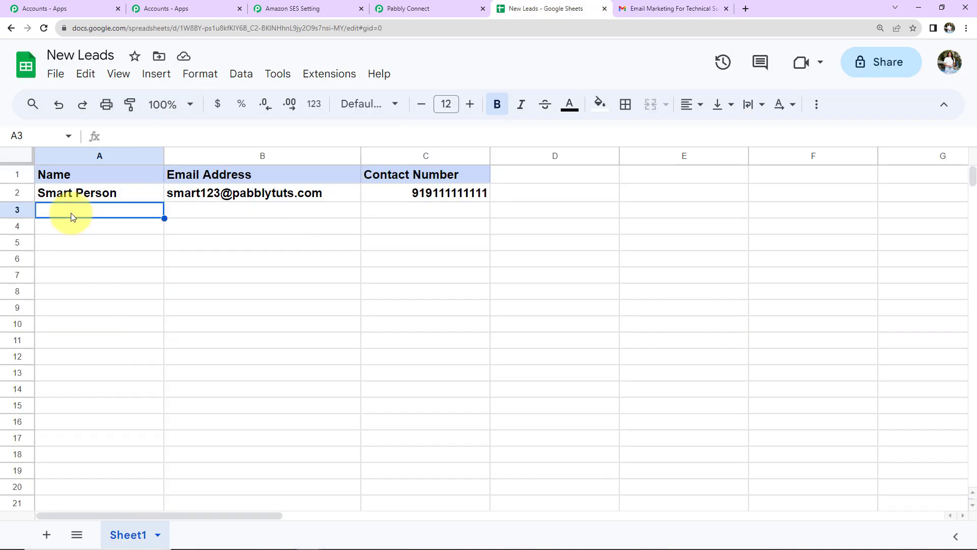
pyautogui.write('Dummy Ne')
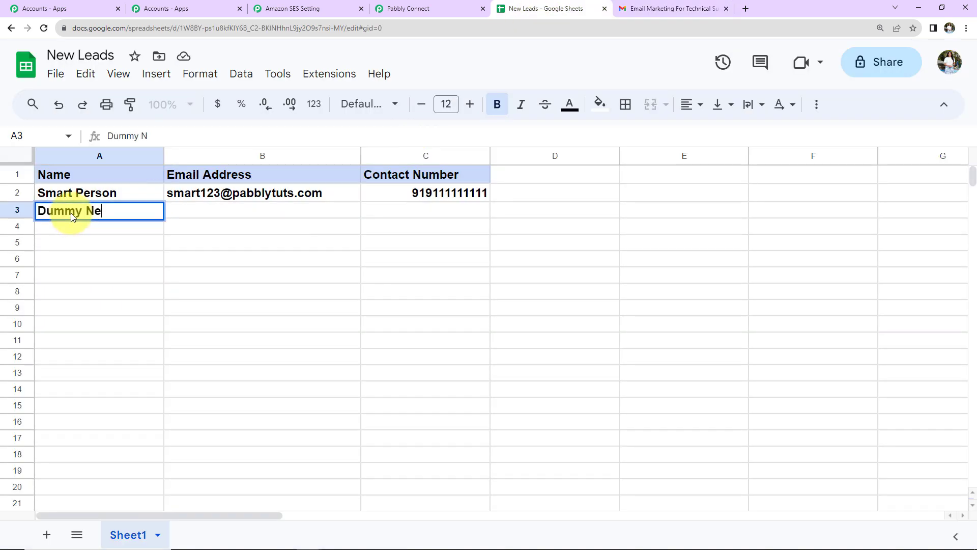
pyautogui.write('w')
pyautogui.press('Tab')
pyautogui.write('d')
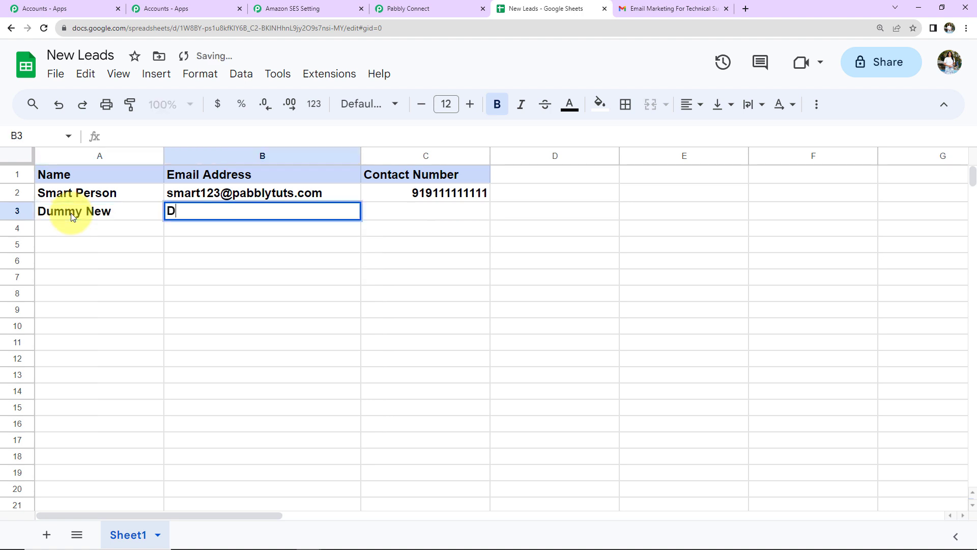
pyautogui.press('BackSpace')
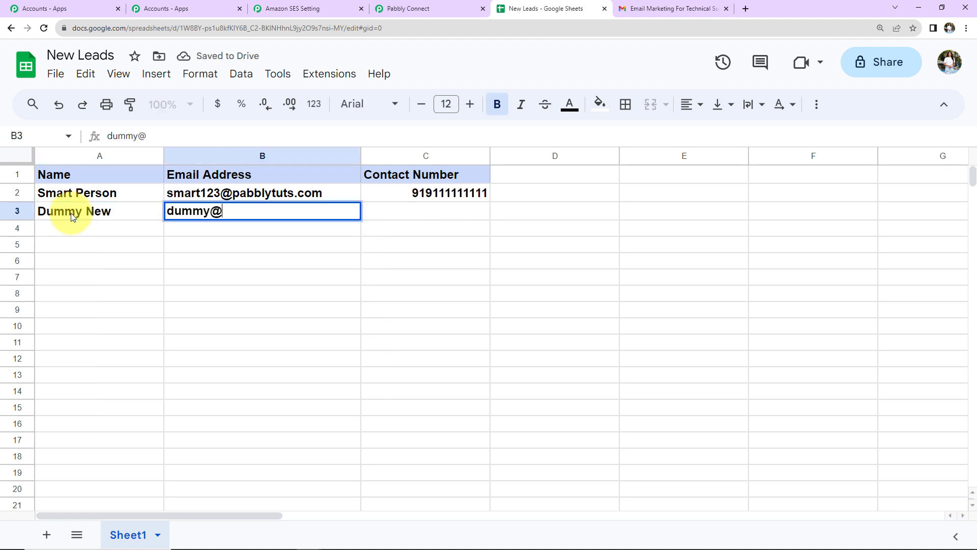
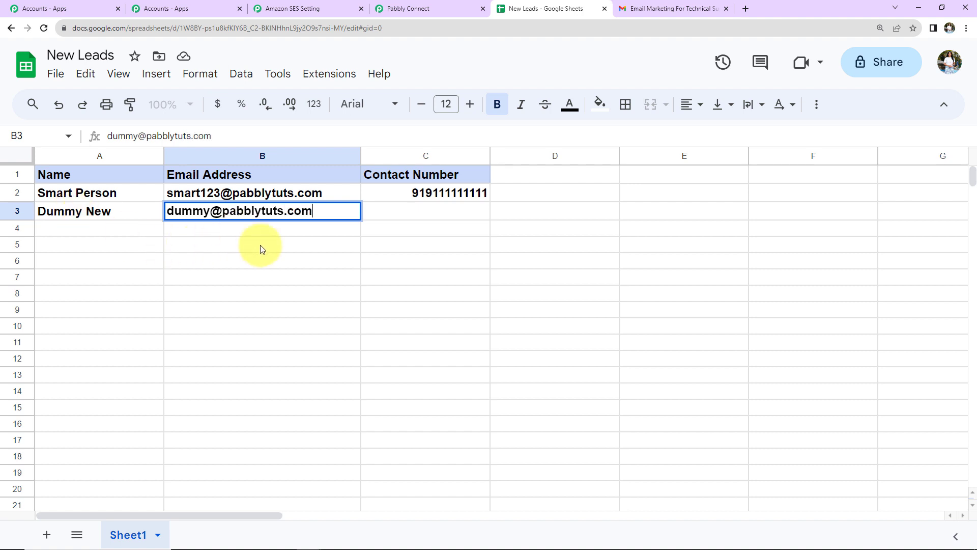
pyautogui.click(421, 211)
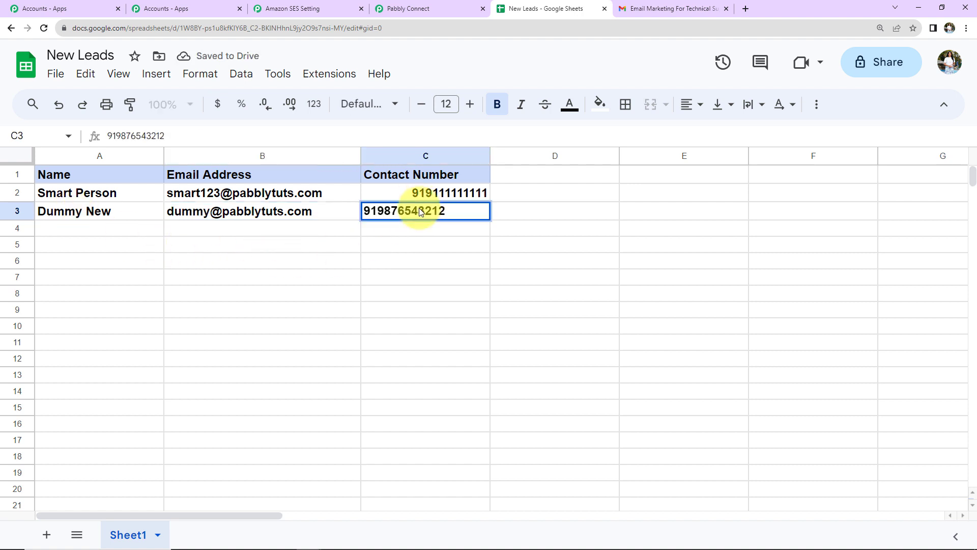
pyautogui.press('Return')
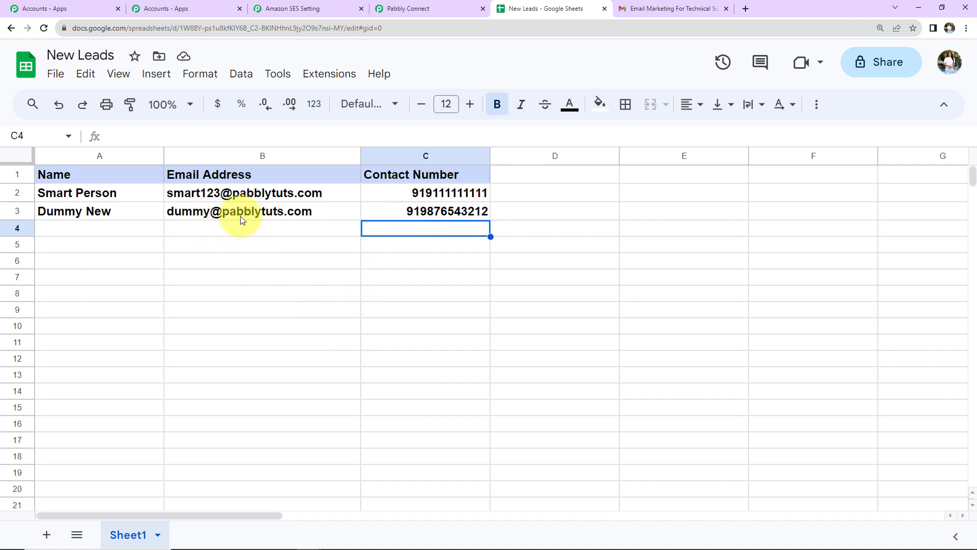
pyautogui.moveTo(243, 219)
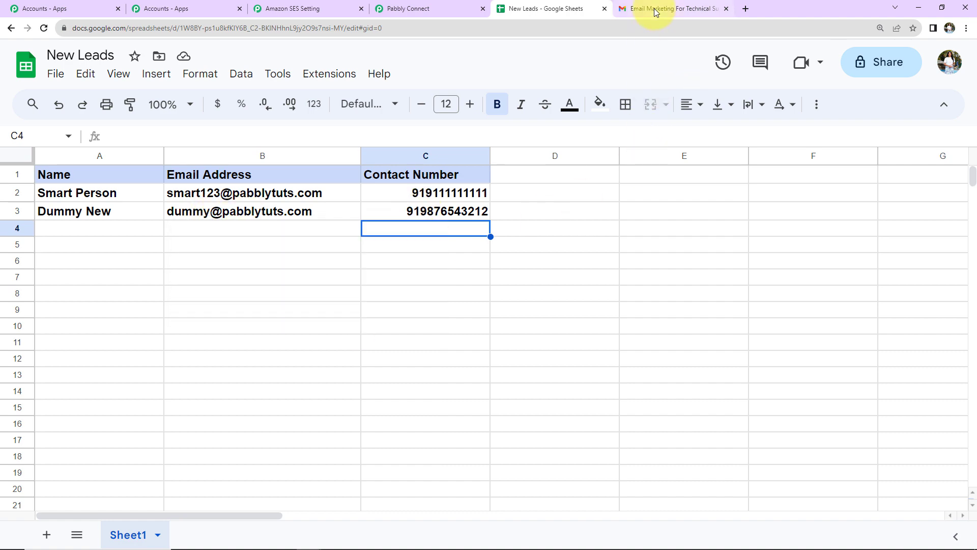
pyautogui.click(636, 8)
# Step: Open the Pabbly email thread from the Gmail inbox and scroll to the newest message
pyautogui.click(26, 121)
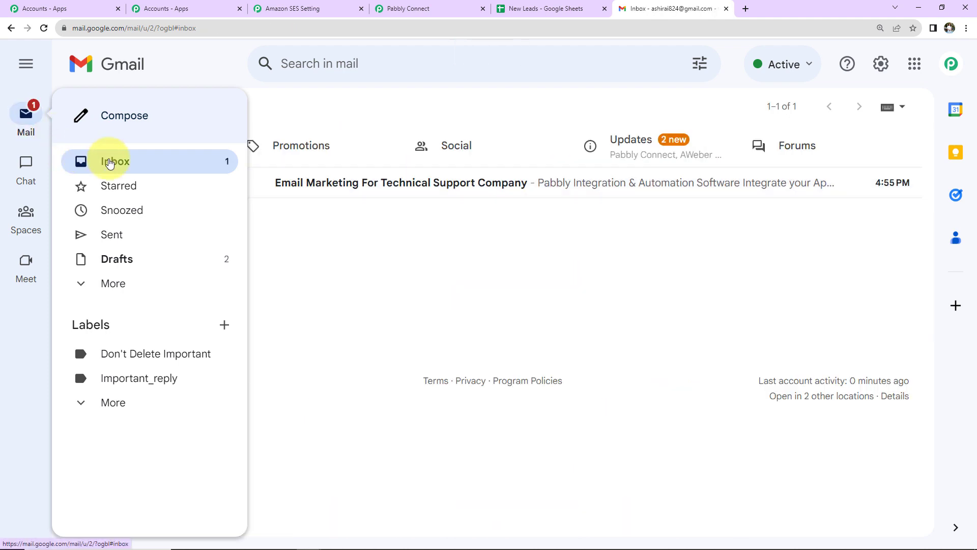
pyautogui.click(383, 189)
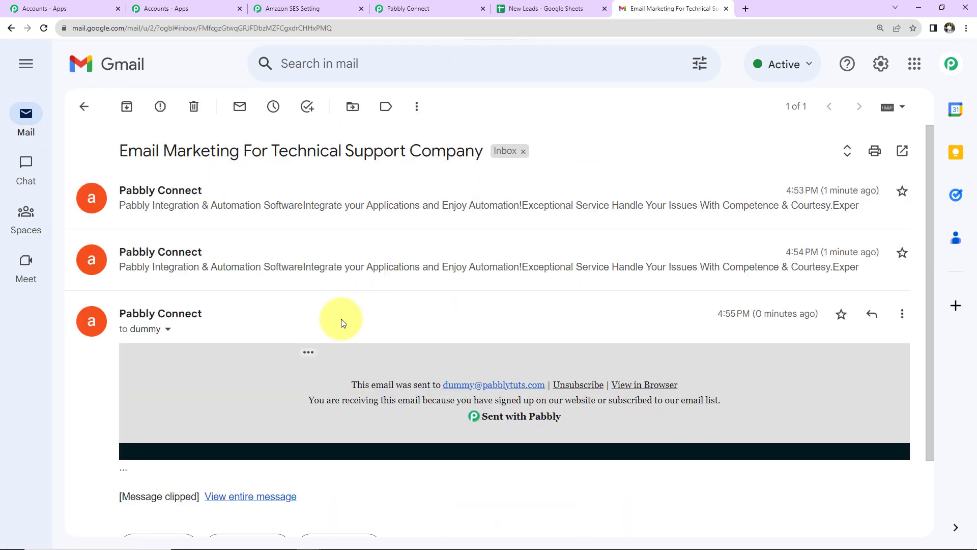
pyautogui.scroll(-2, 304, 263)
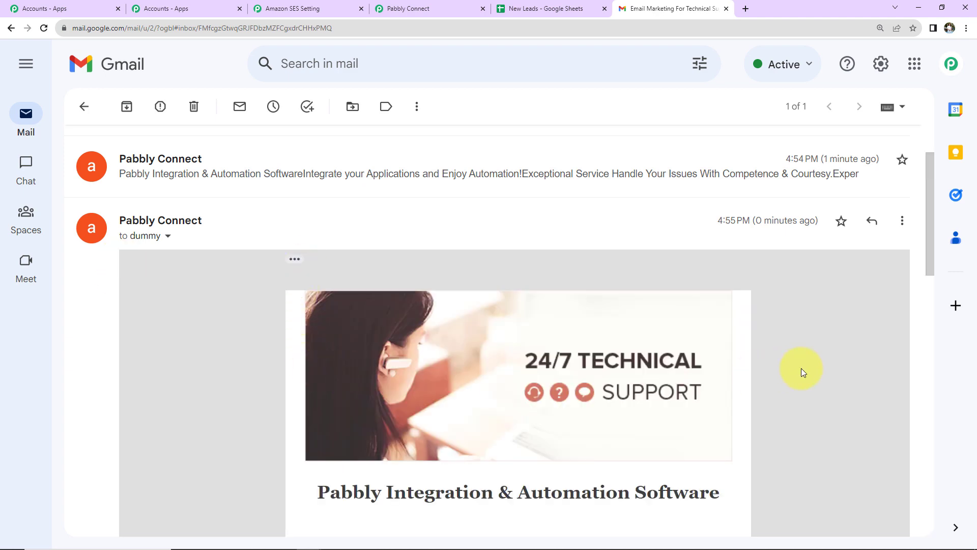
pyautogui.scroll(-15, 772, 354)
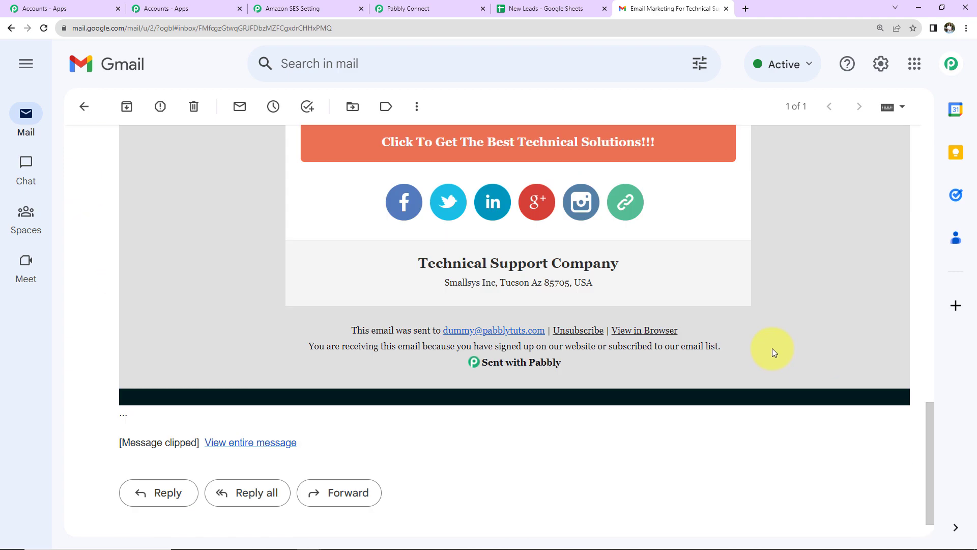
# Step: Back in the workflow, collapse the Google Sheets trigger card and the Send Individual Emails action card
pyautogui.click(447, 12)
pyautogui.scroll(10, 483, 275)
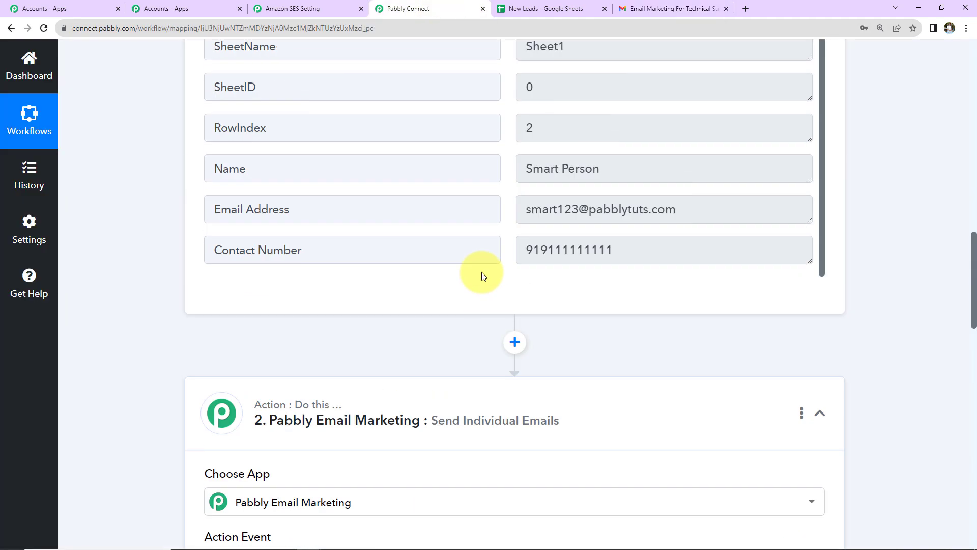
pyautogui.scroll(10, 484, 276)
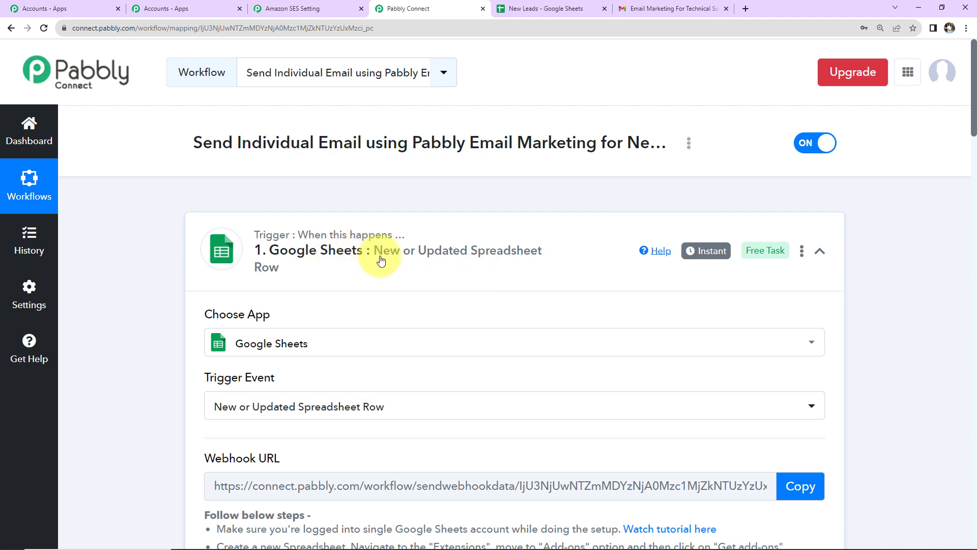
pyautogui.click(835, 255)
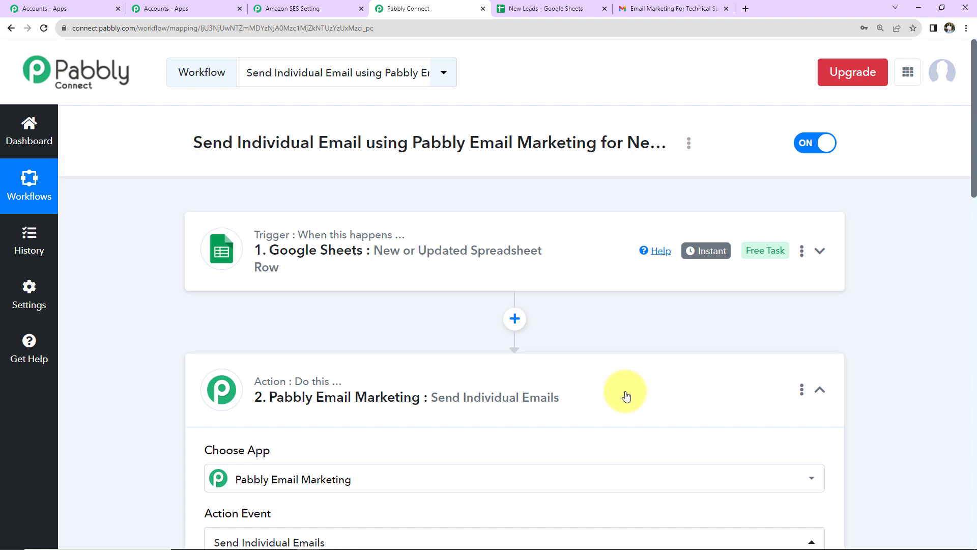
pyautogui.click(818, 392)
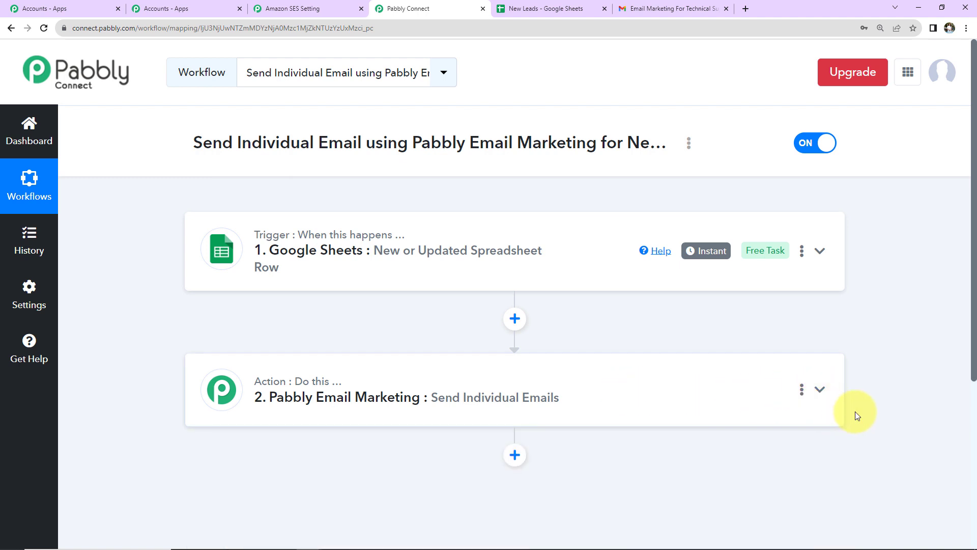